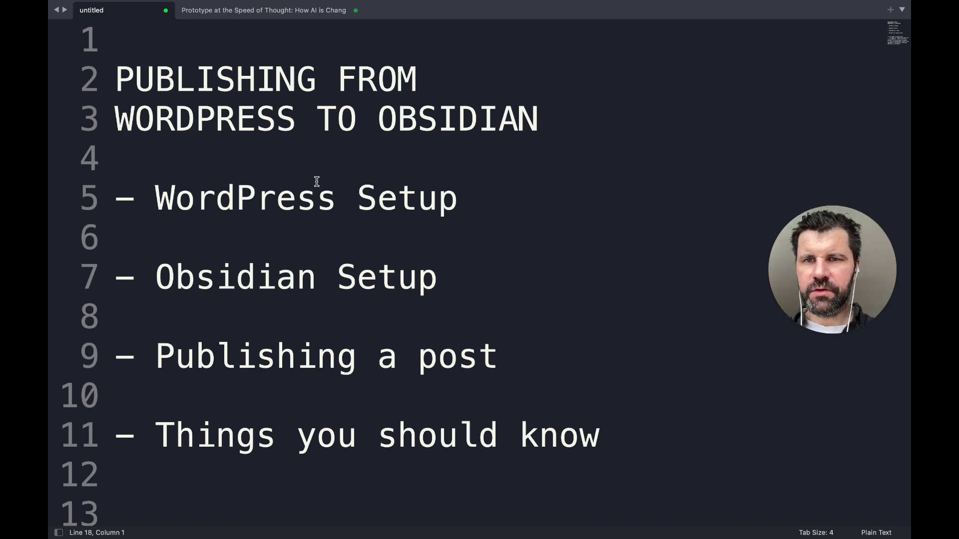
Swap OBSIDIAN and WORDPRESS in the outline title, adding 'wordpress' after TO
double_click(425, 123)
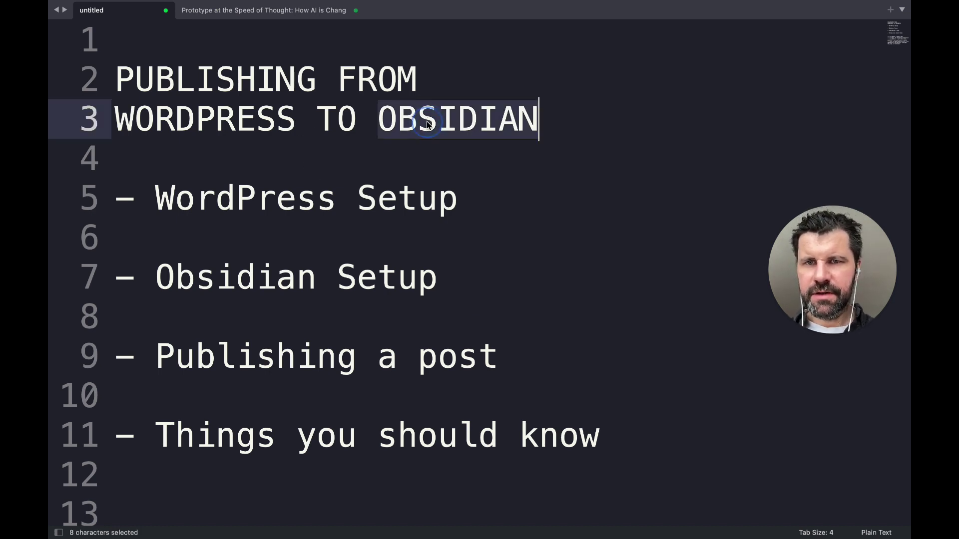
key(super+x)
double_click(232, 122)
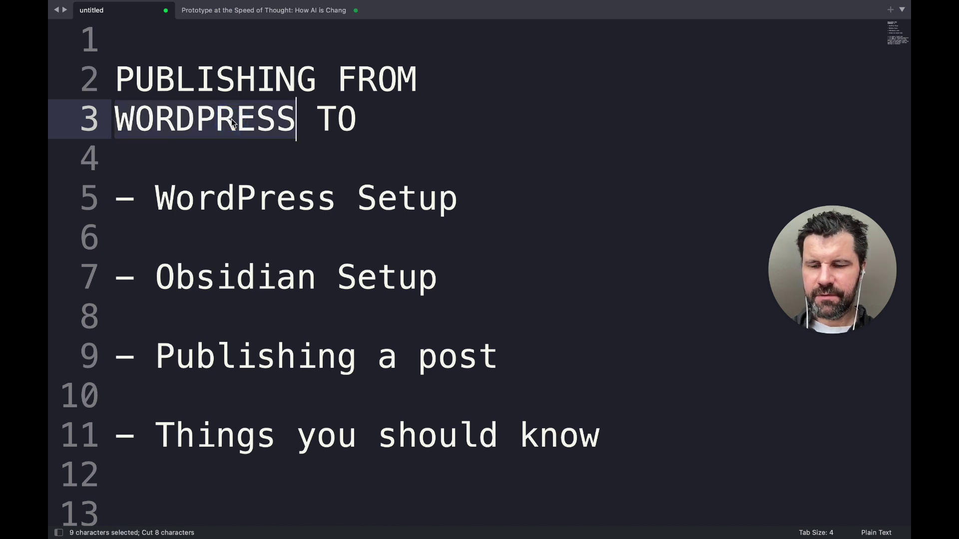
key(super+v)
click(372, 125)
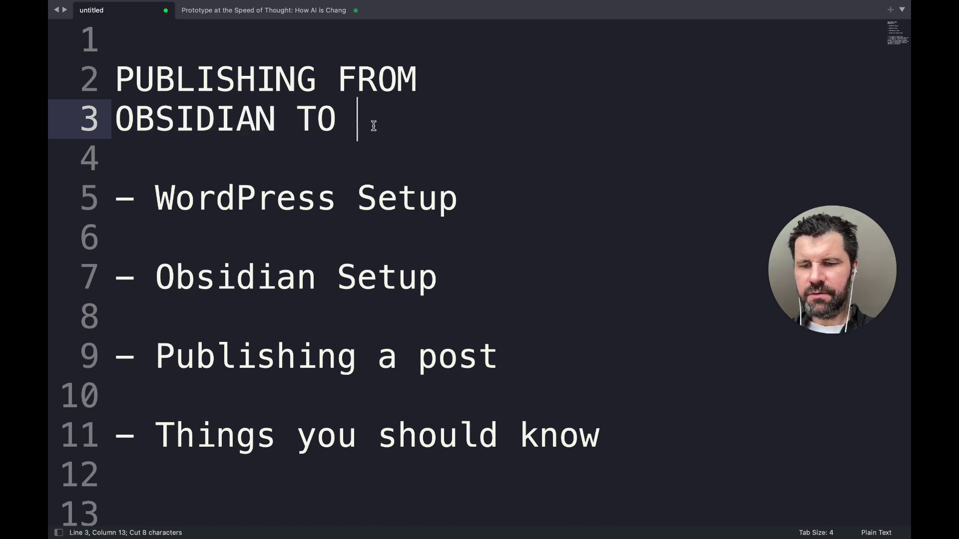
text(wordpress)
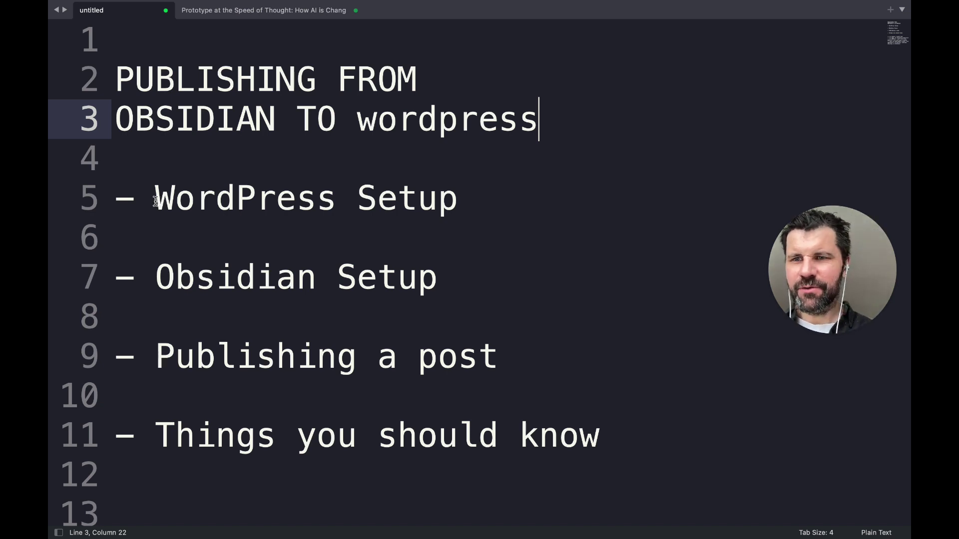
Highlight the agenda items WordPress Setup, Obsidian Setup, Publishing a post and Things you should know
drag(155, 200, 438, 200)
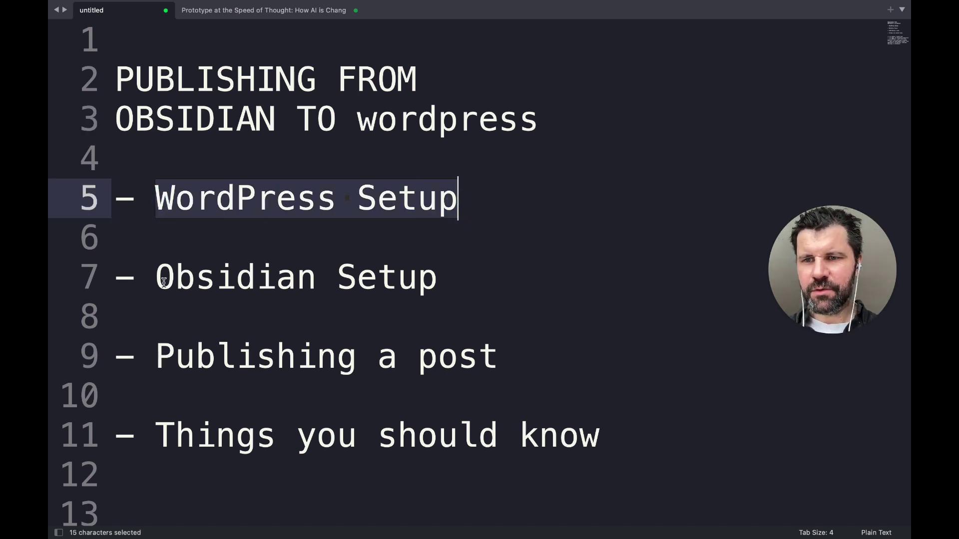
drag(157, 279, 462, 289)
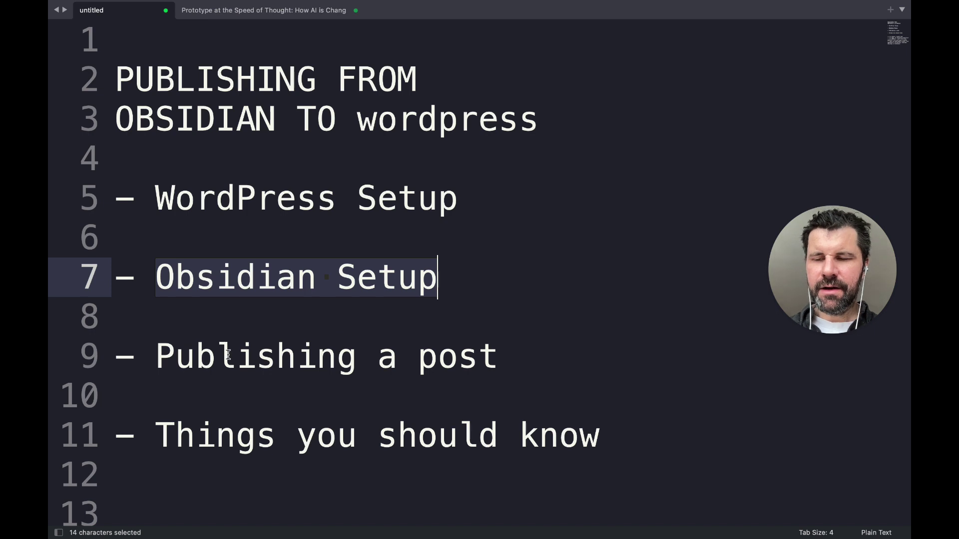
drag(156, 360, 438, 362)
click(204, 442)
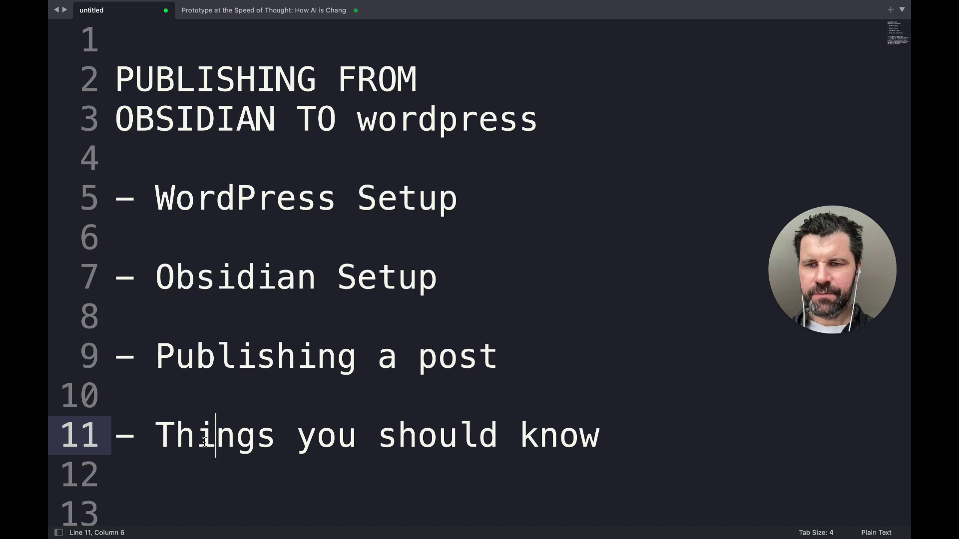
Switch to the Brave browser and bring up its 'Add New User' WordPress admin tab
key(super+Tab)
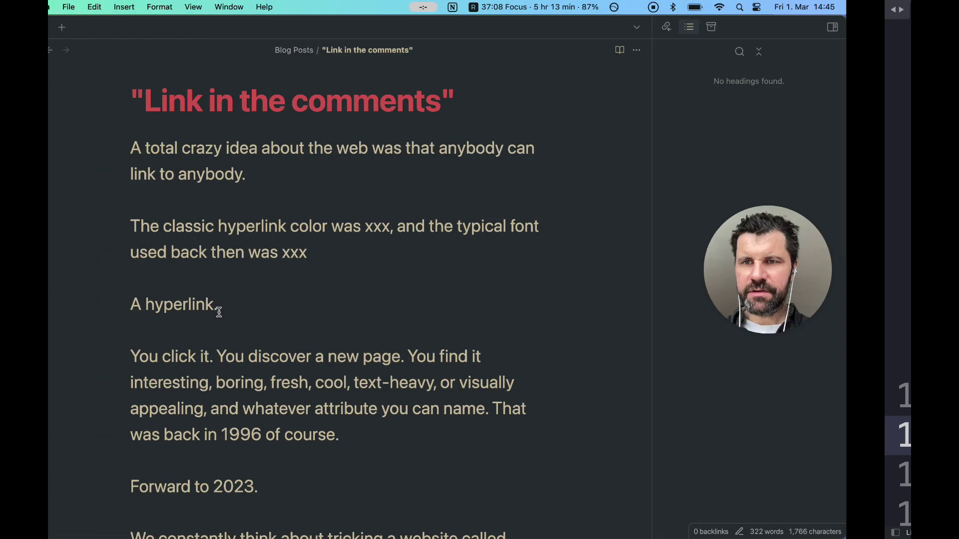
key(ctrl+Up)
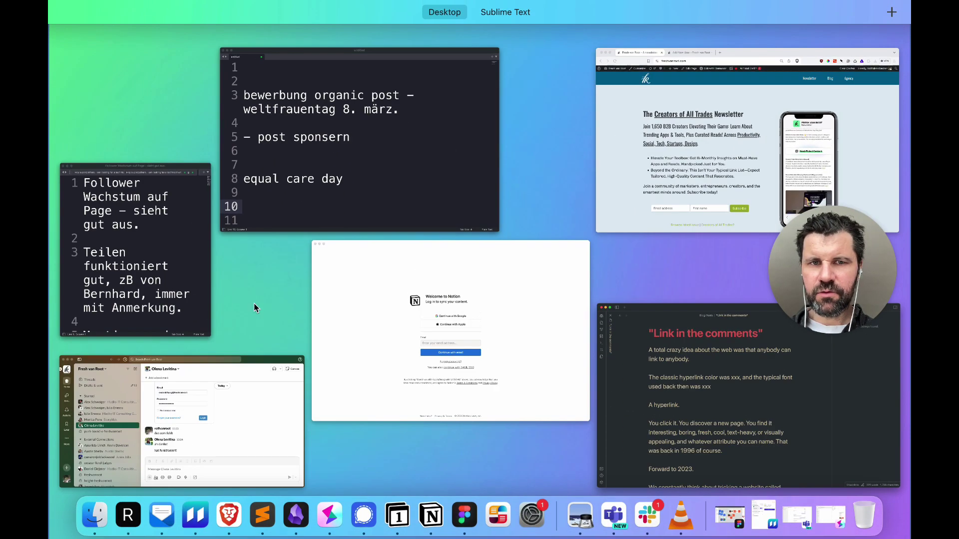
click(702, 151)
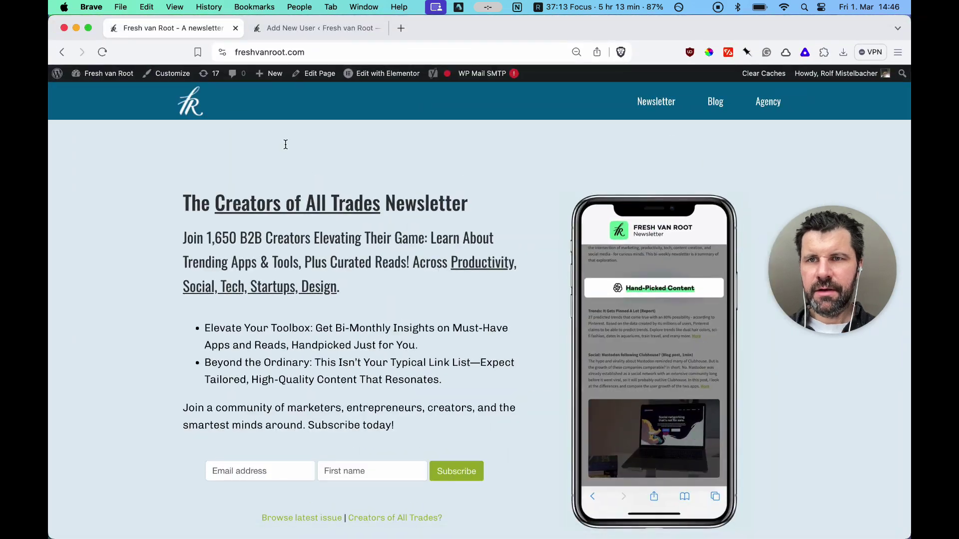
click(313, 30)
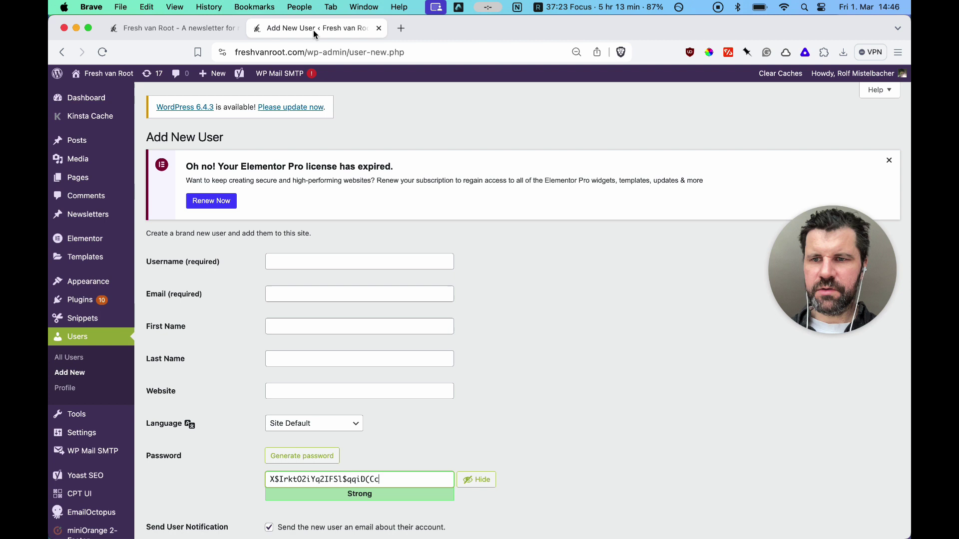
Enter the username o2wp and the new user's e-mail address
click(320, 259)
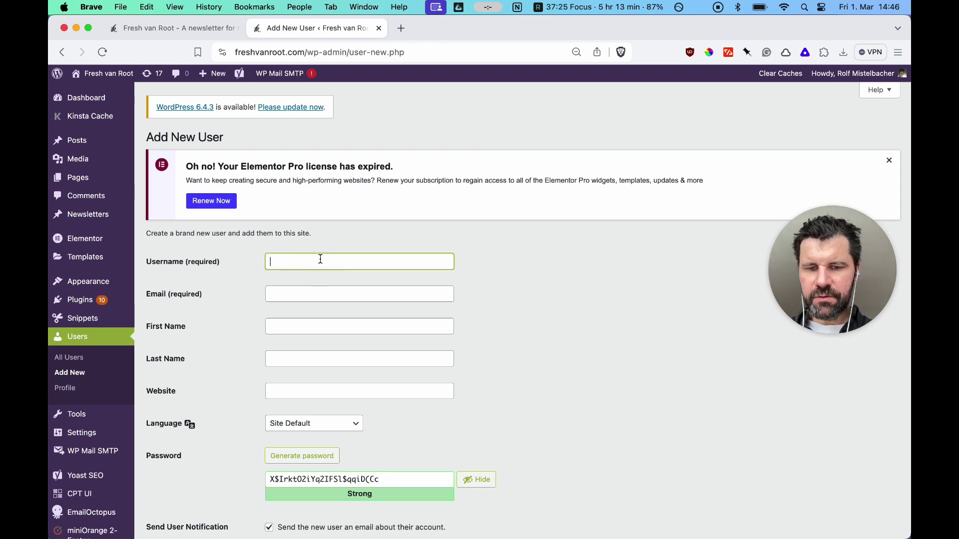
text(o2)
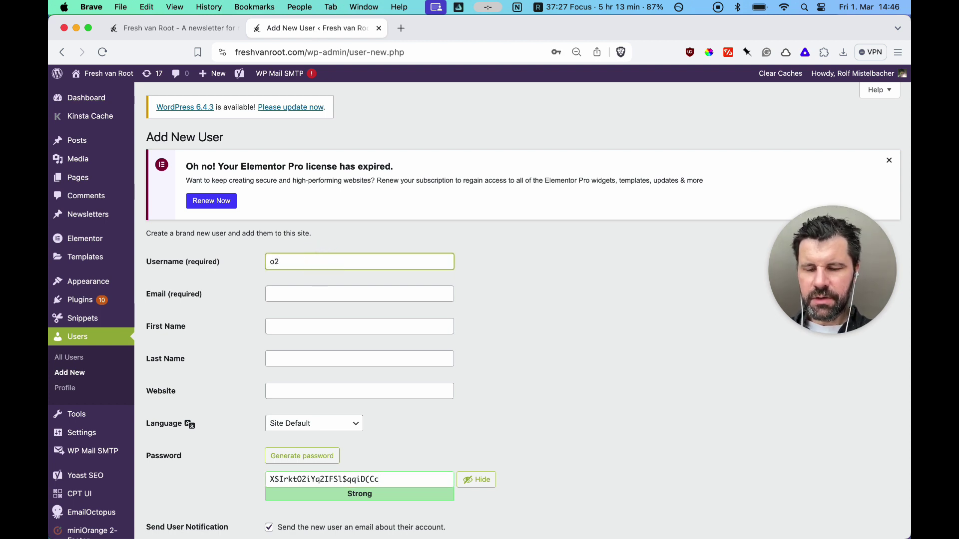
text(wpa)
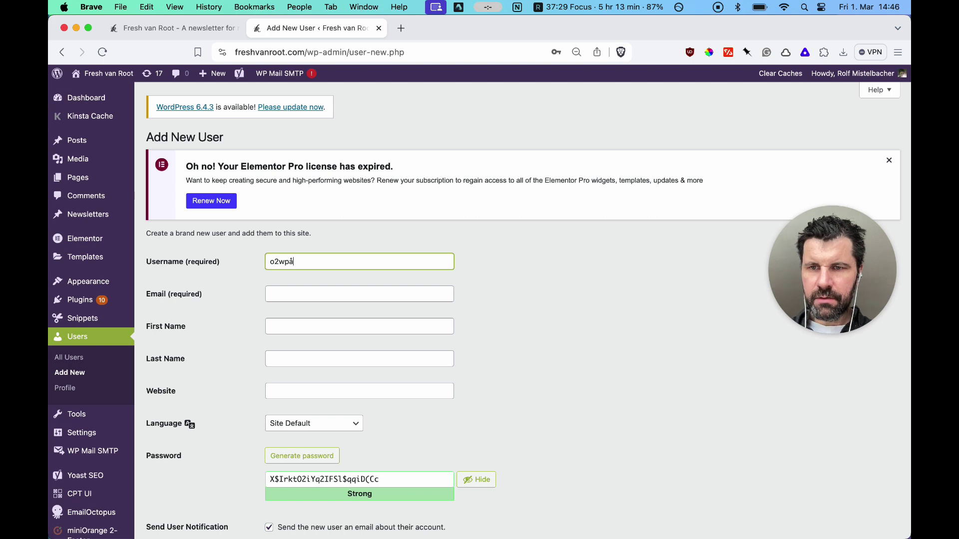
key(BackSpace)
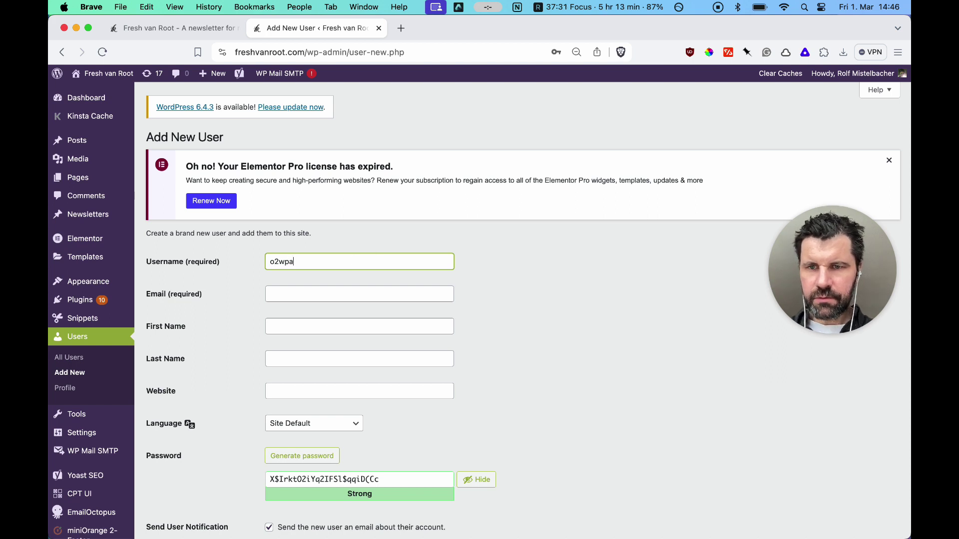
key(Tab)
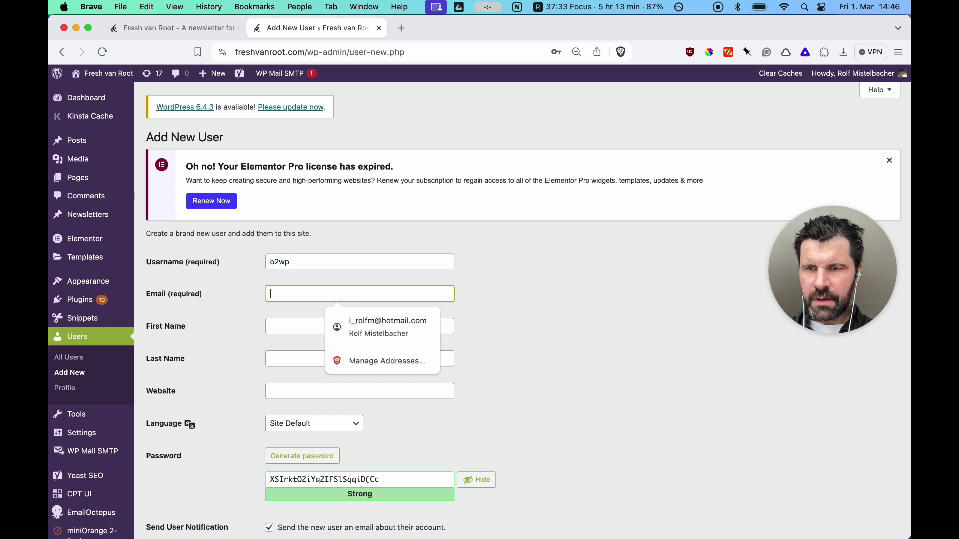
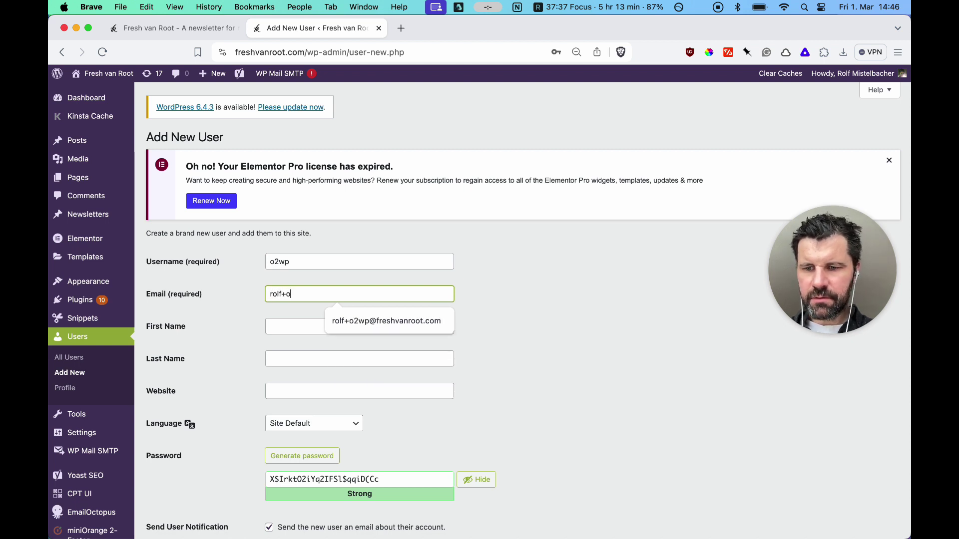
click(379, 319)
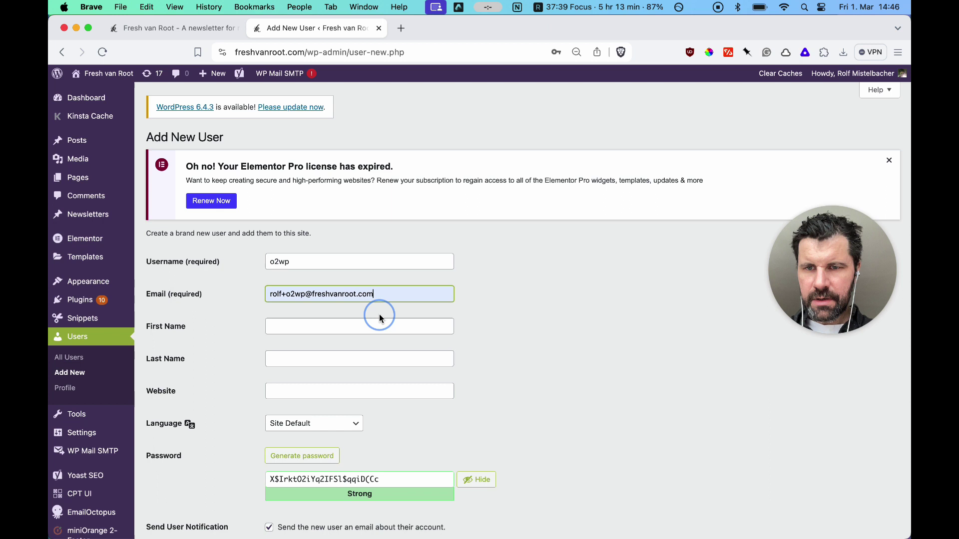
Replace the generated password with a short custom test password
click(309, 483)
double_click(308, 484)
text(test)
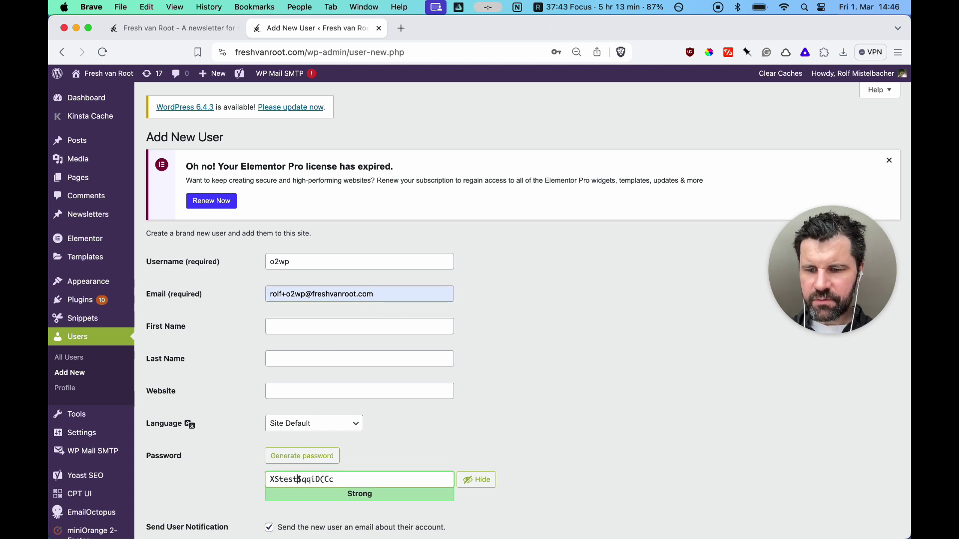
key(super+a)
text(123)
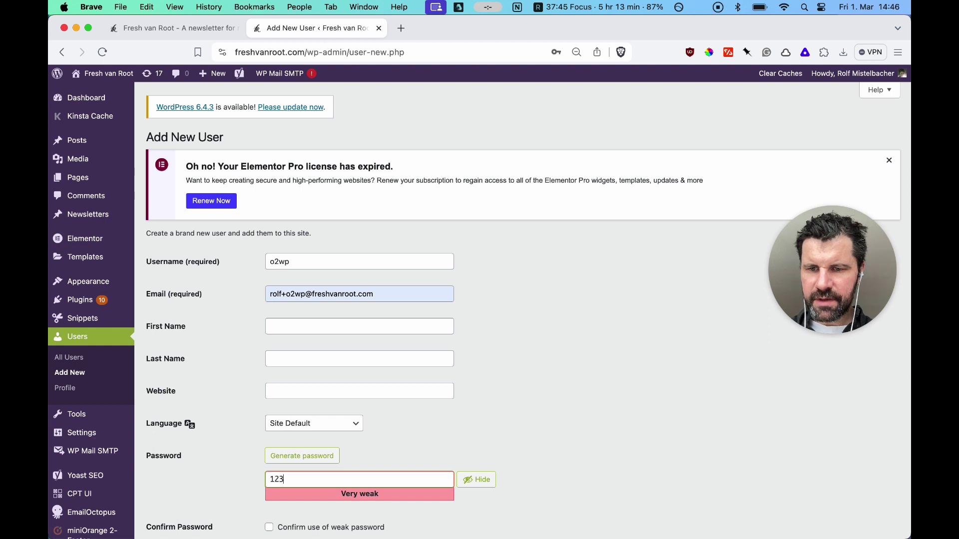
key(BackSpace)
key(BackSpace)
key(BackSpace)
text(test123)
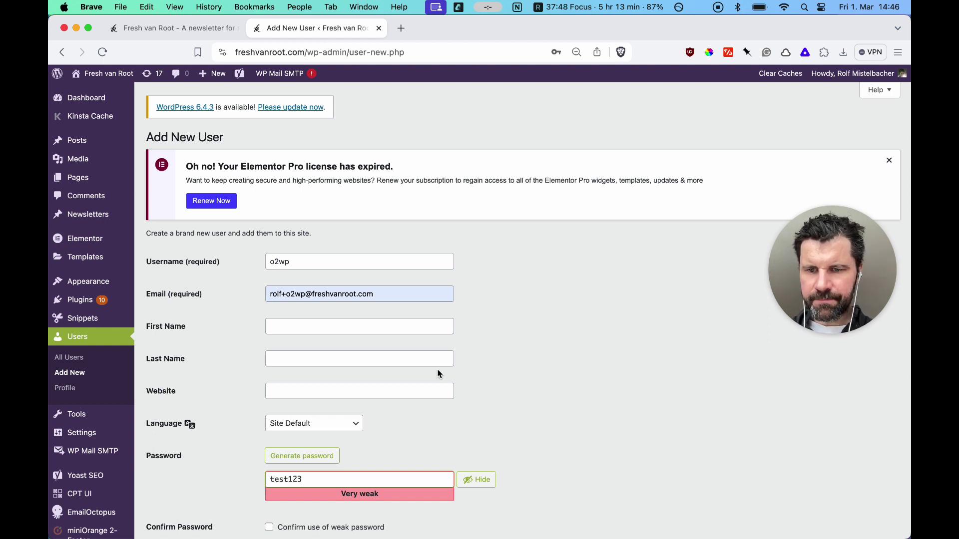
Confirm the weak password, set the role to Author, and add the user
scroll(438, 374, down, 5)
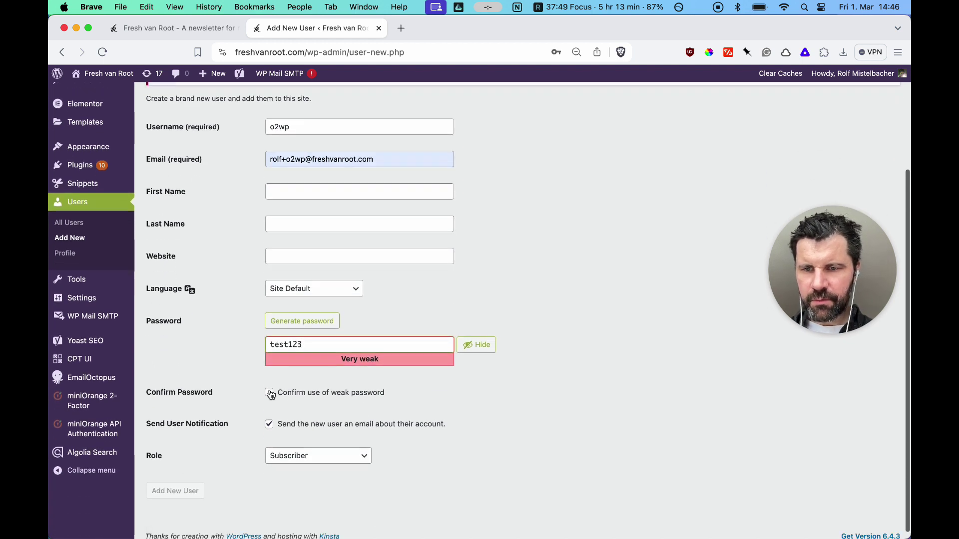
click(270, 394)
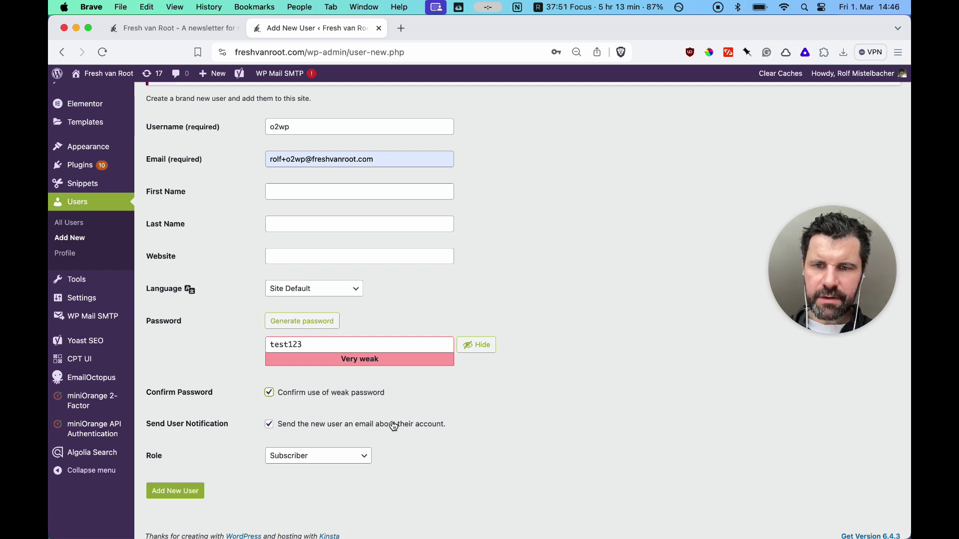
click(343, 457)
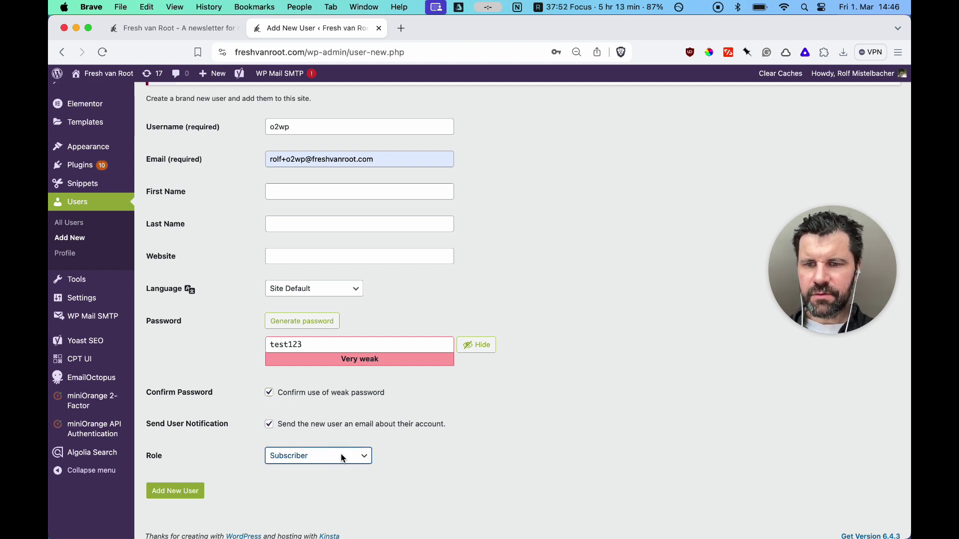
click(313, 482)
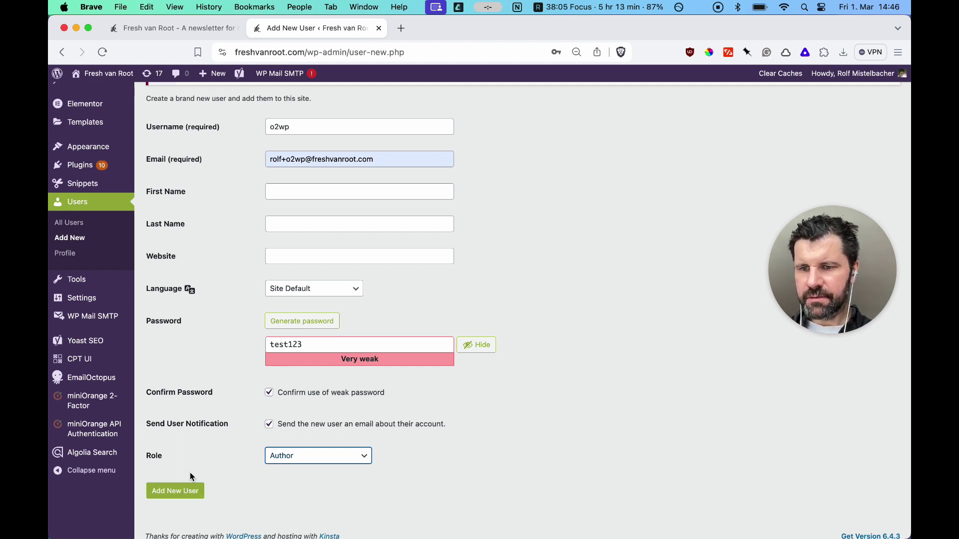
click(180, 493)
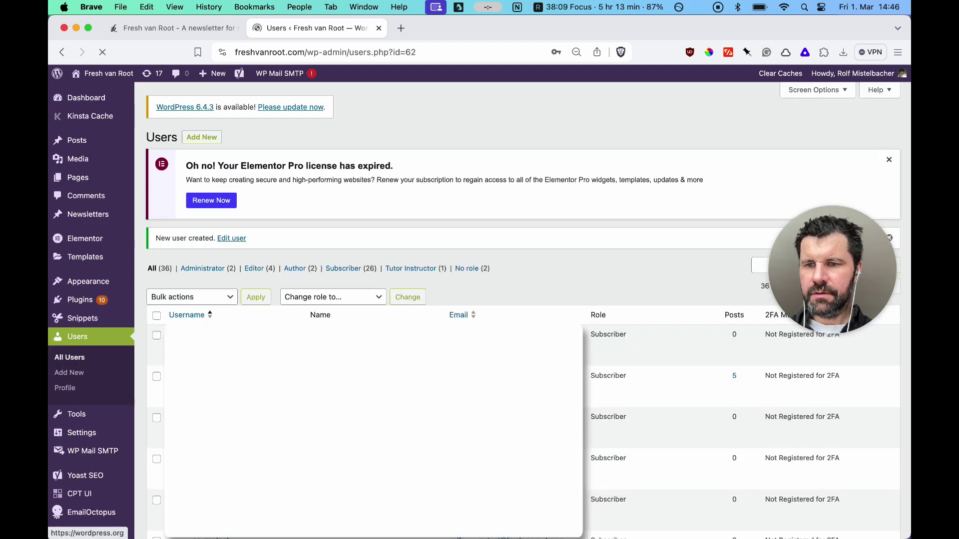
Go from the site homepage to the admin Dashboard's Installed Plugins list
click(150, 34)
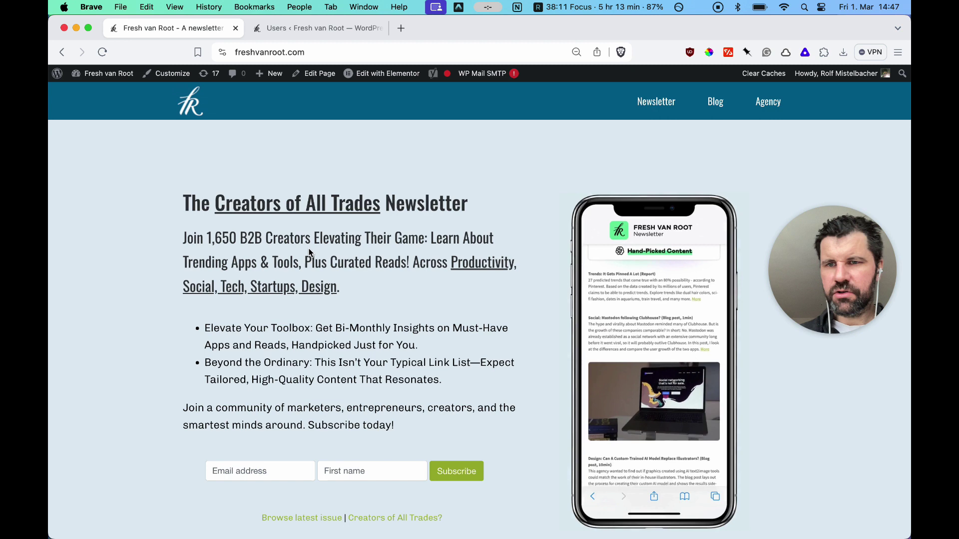
mouse_move(120, 74)
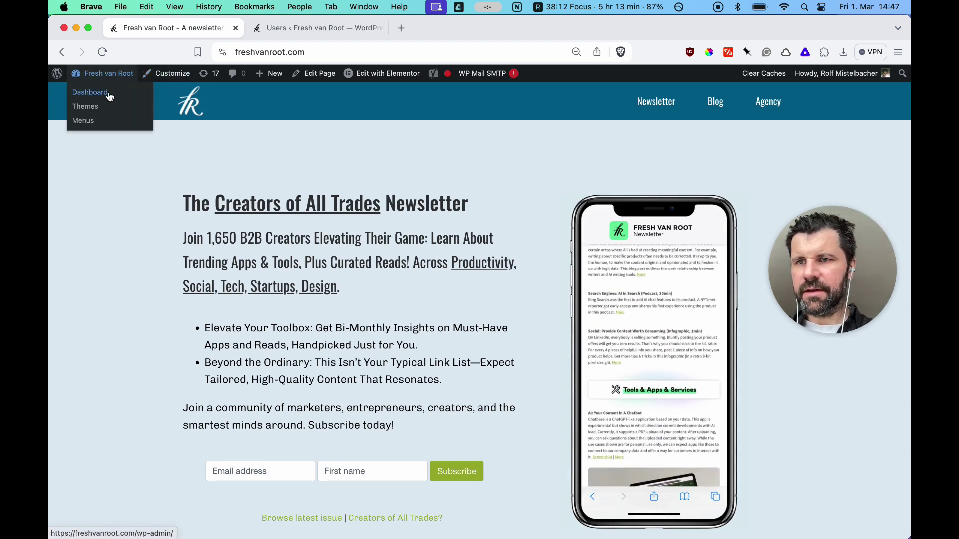
click(106, 94)
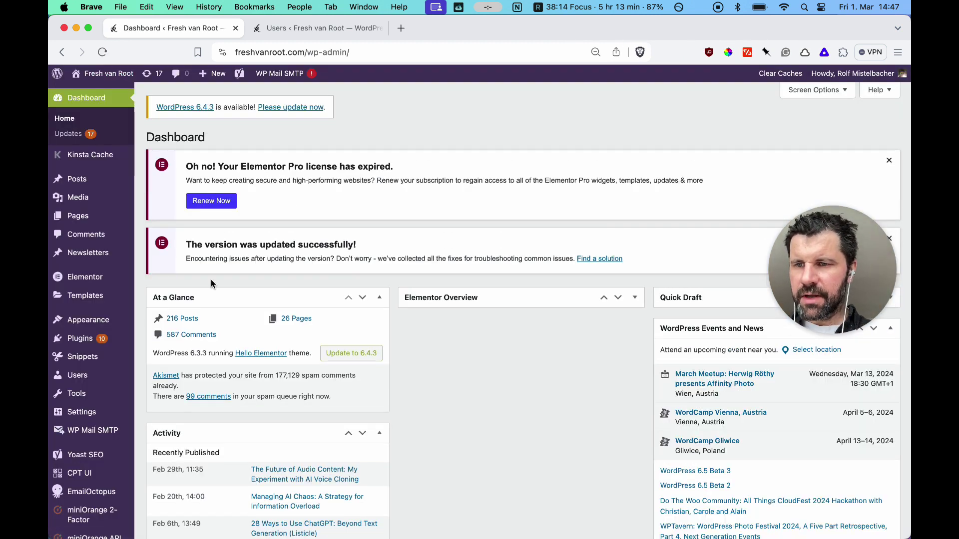
click(80, 339)
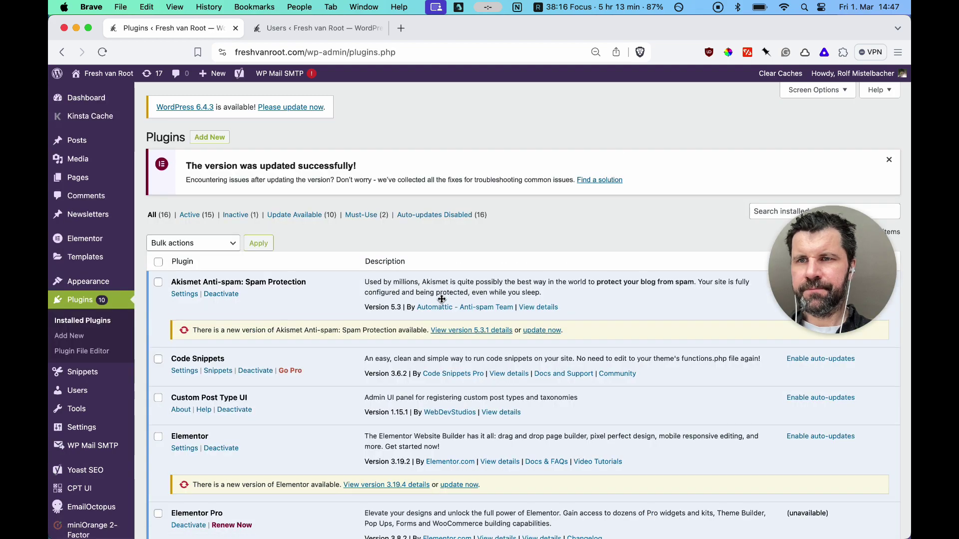
scroll(441, 299, down, 15)
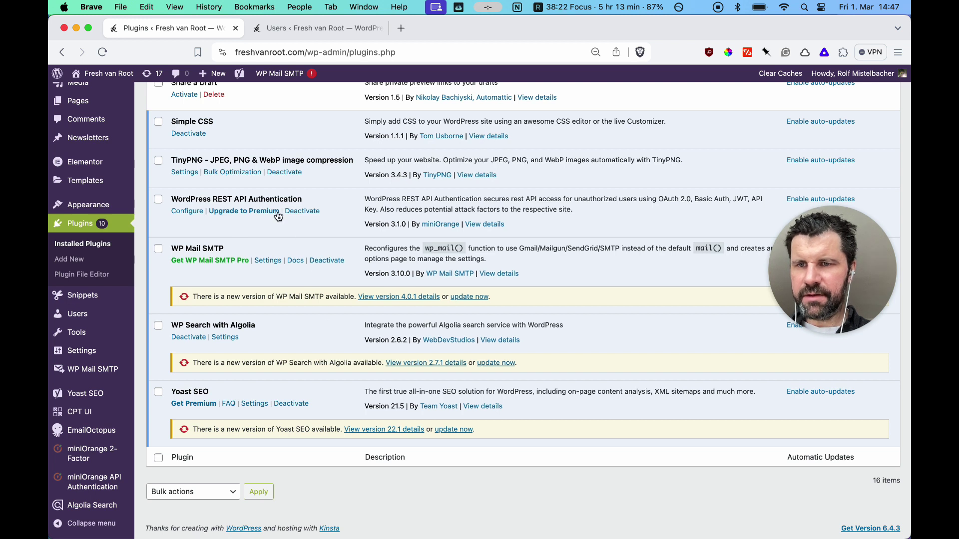
View the WordPress REST API Authentication plugin's details at 110% zoom, then close them
drag(171, 200, 307, 202)
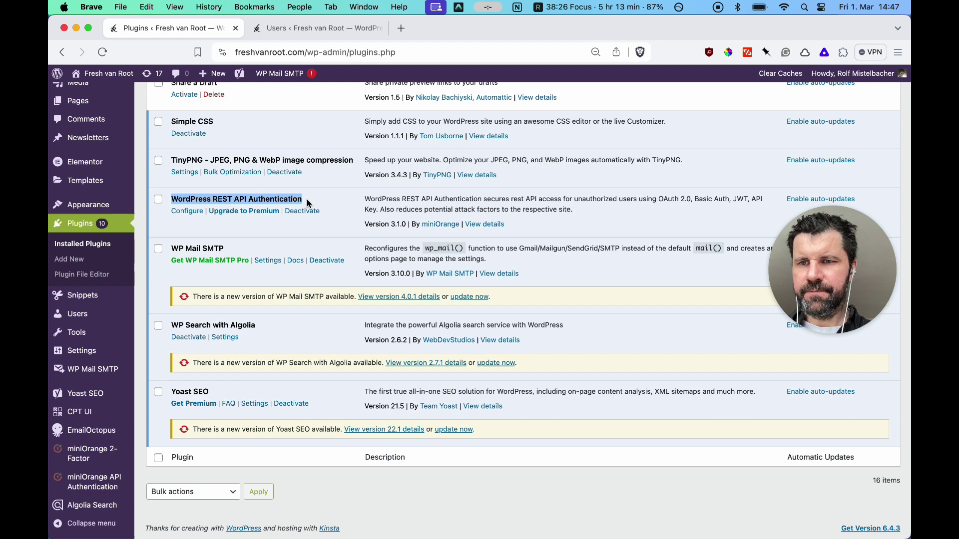
key(super+equal)
key(super+equal)
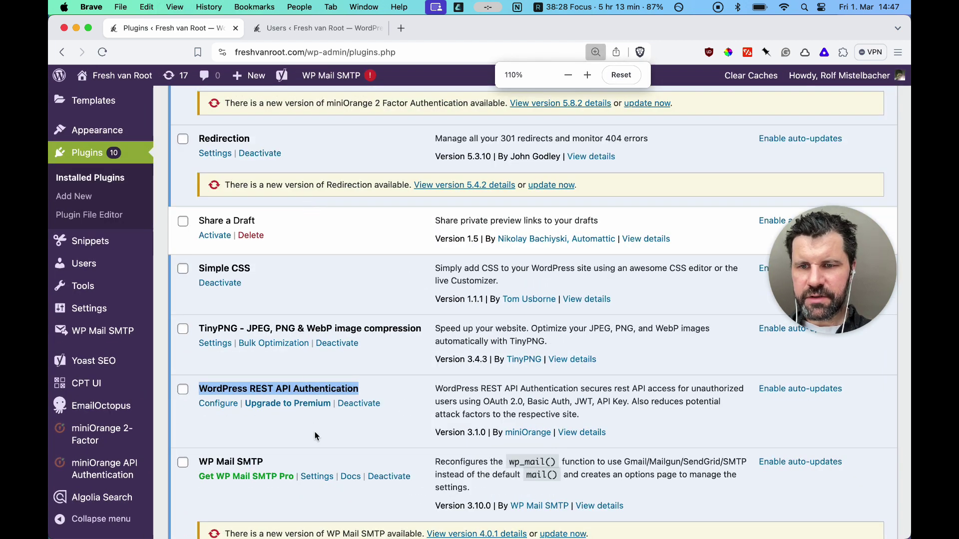
scroll(315, 434, down, 2)
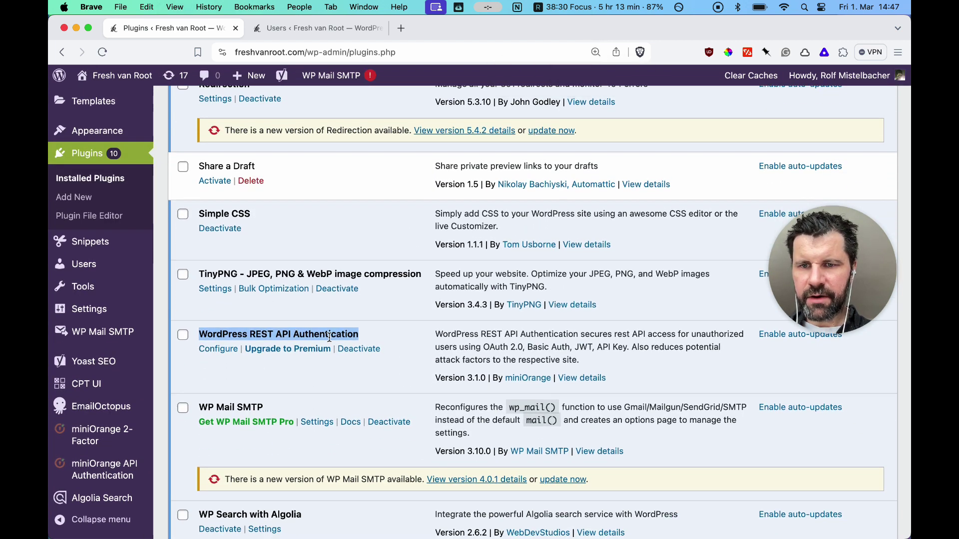
click(580, 381)
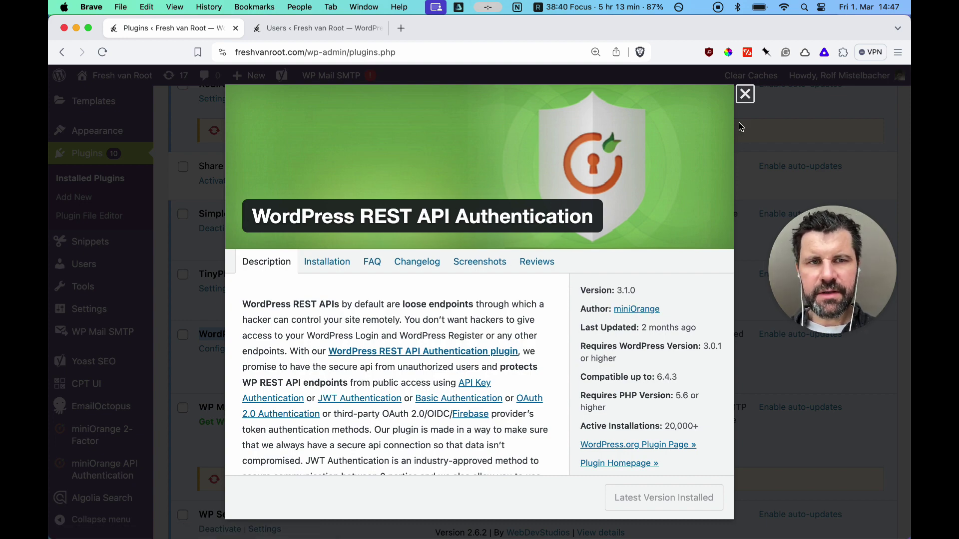
click(744, 94)
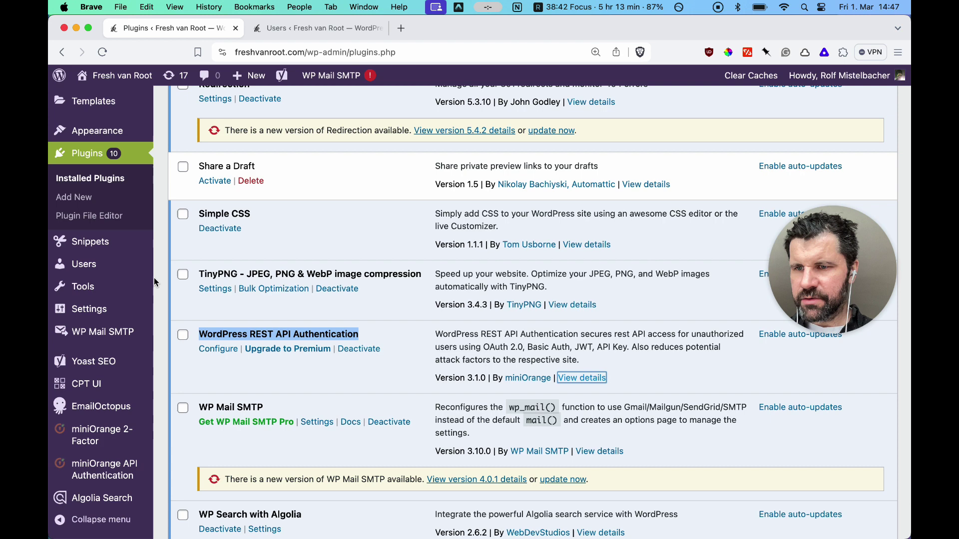
scroll(109, 356, up, 2)
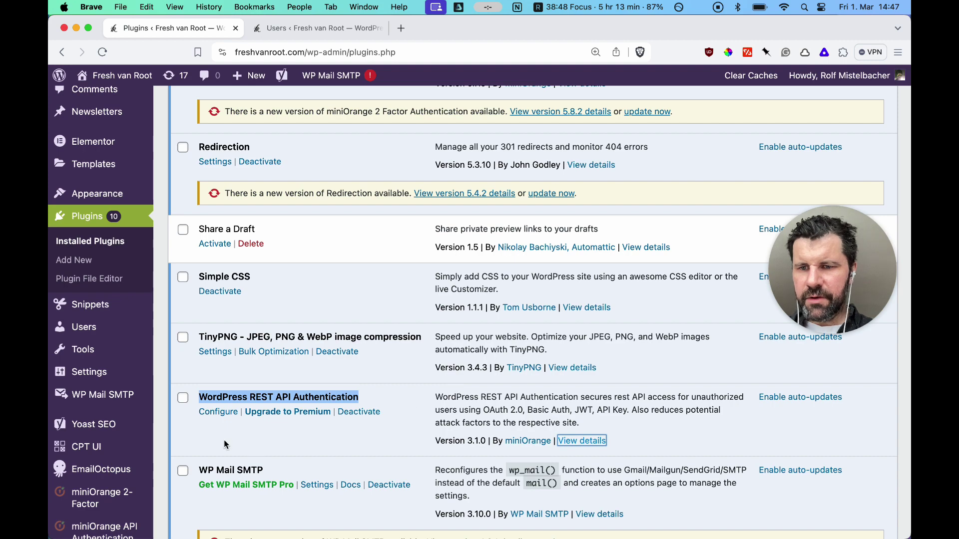
In the REST API Authentication settings at 90% zoom, choose Basic Authentication and continue
click(216, 412)
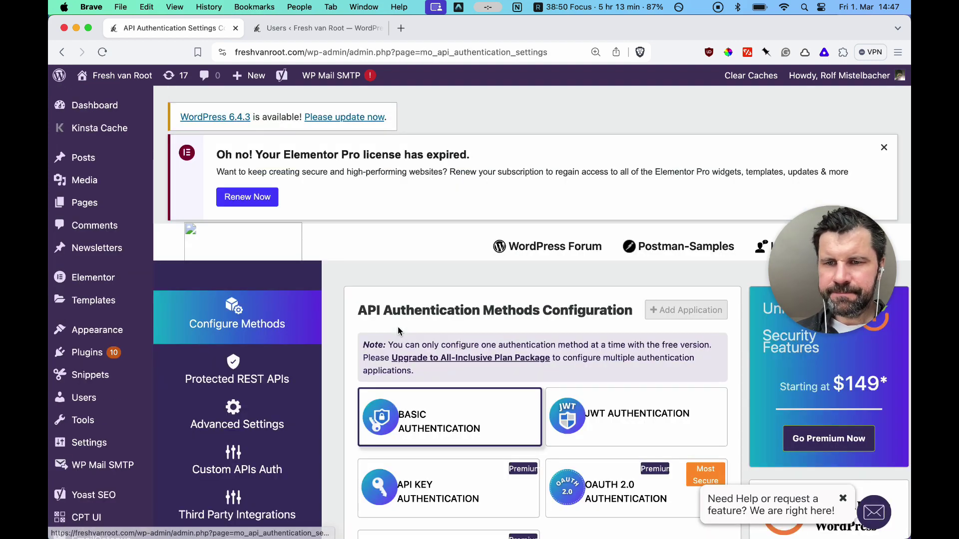
scroll(398, 330, down, 10)
key(super+minus)
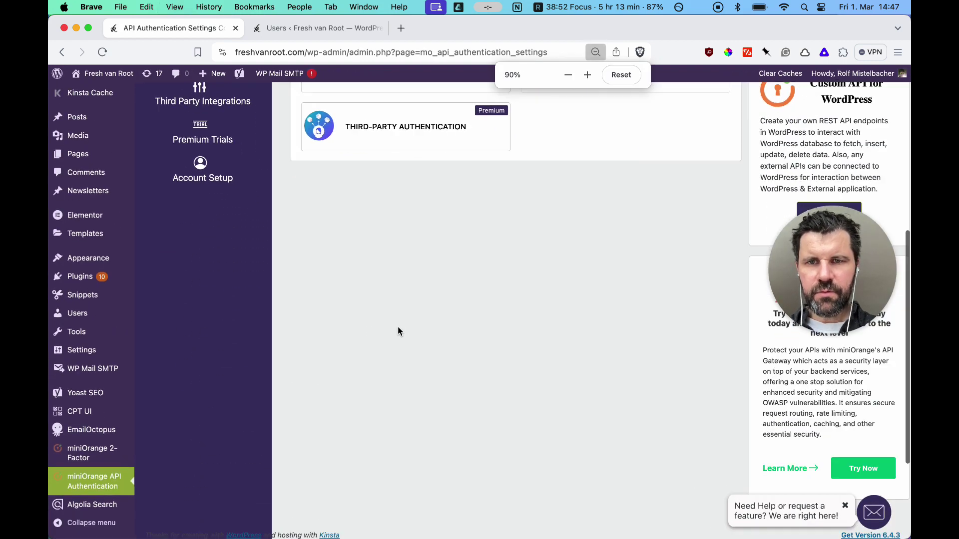
scroll(397, 327, up, 10)
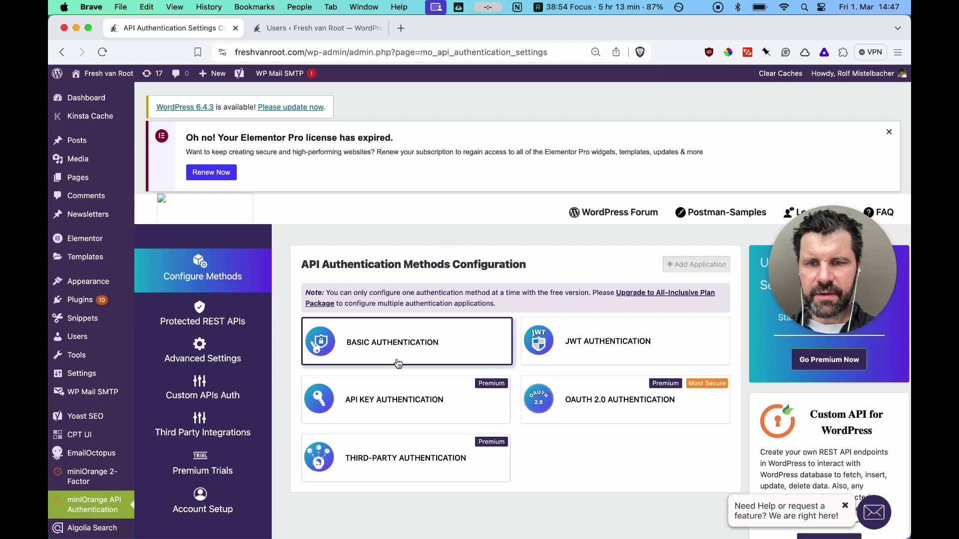
click(398, 363)
scroll(397, 359, down, 3)
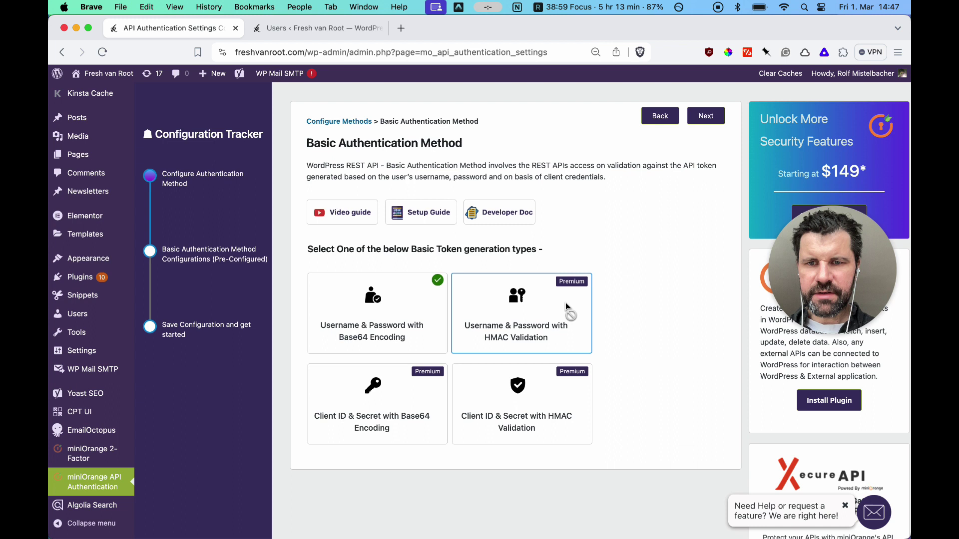
click(704, 116)
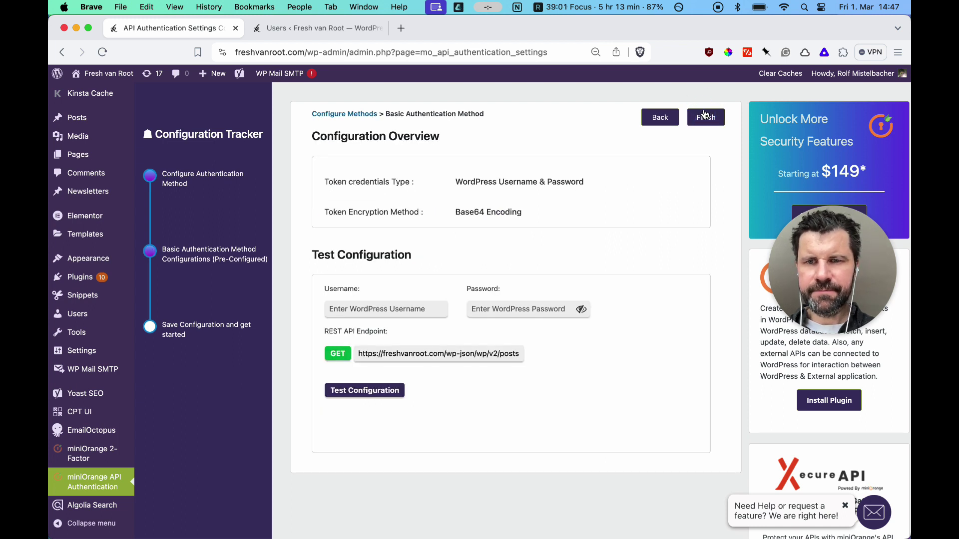
Enter the new user's test username and password, then finish the Basic Authentication setup
click(394, 308)
text(o2)
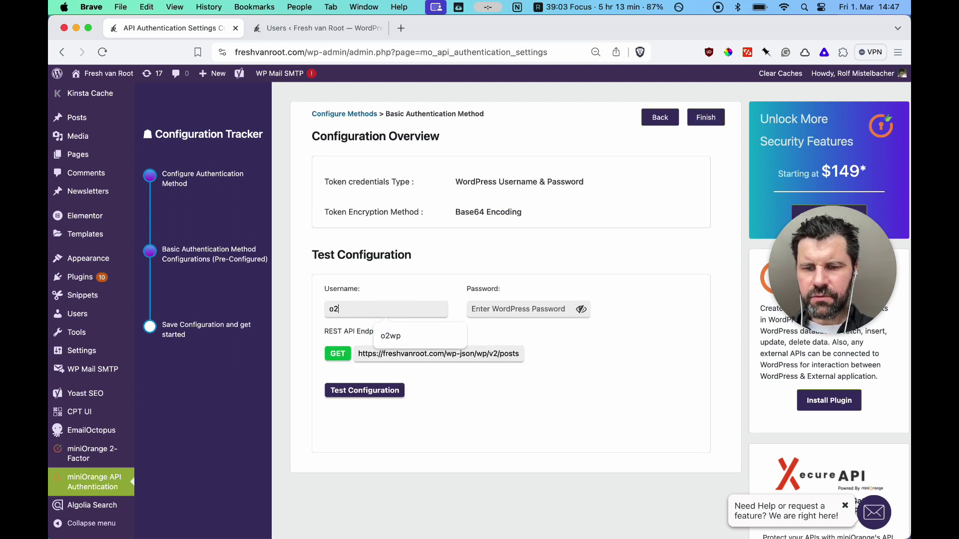
text(wp•••)
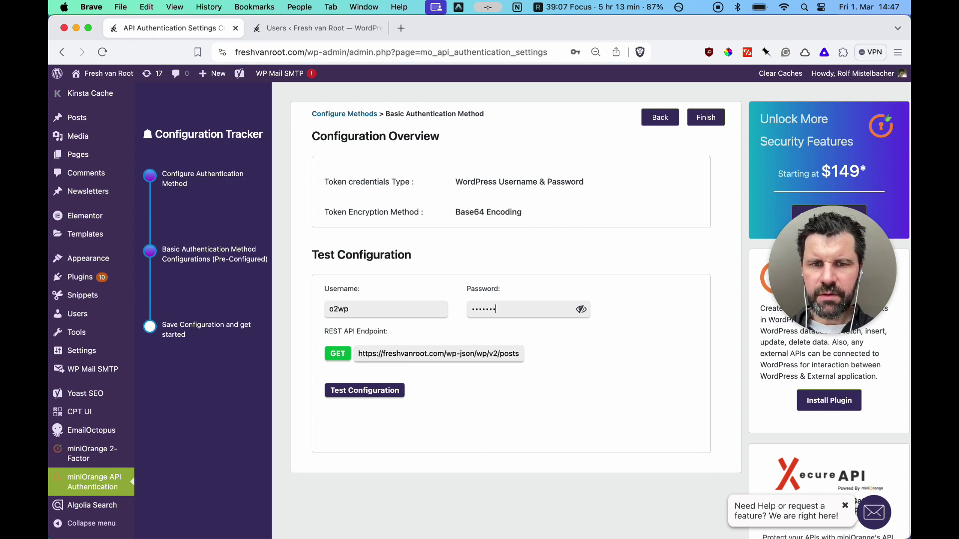
click(580, 310)
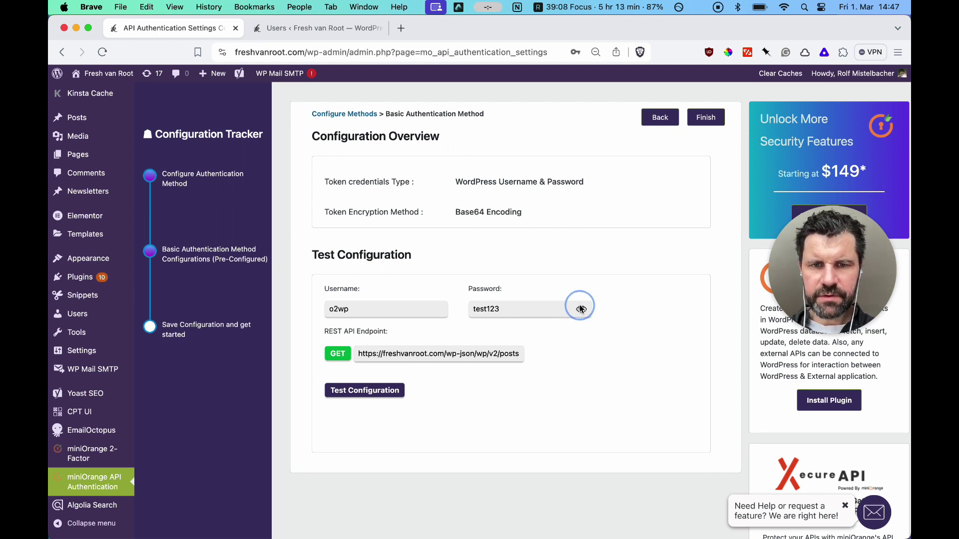
double_click(349, 310)
click(498, 309)
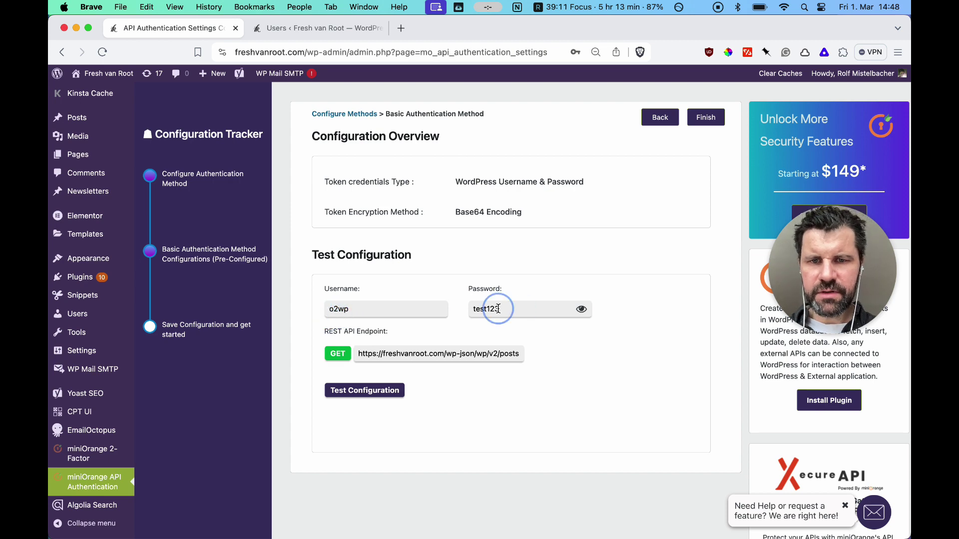
double_click(498, 309)
click(705, 117)
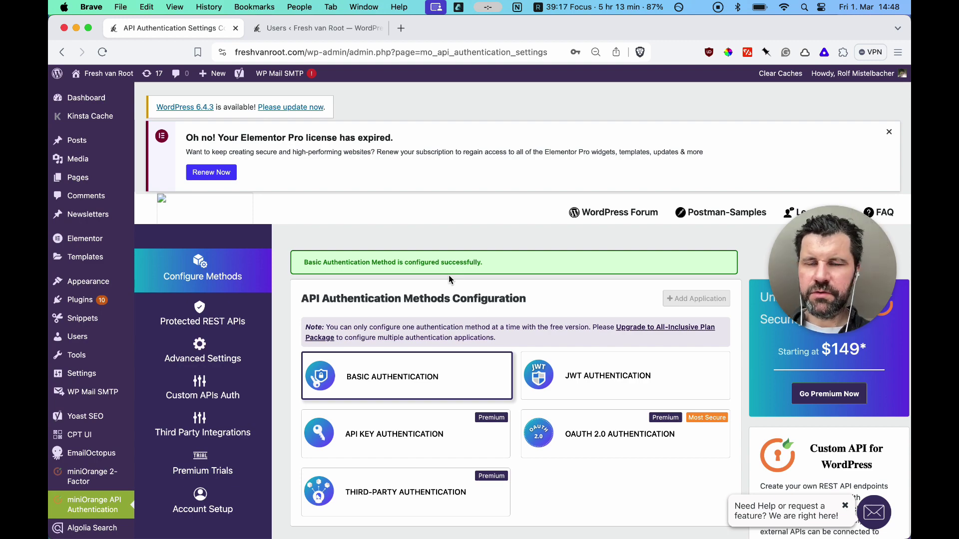
Switch to Obsidian and browse the catalogue from Settings > Community plugins
key(ctrl+Up)
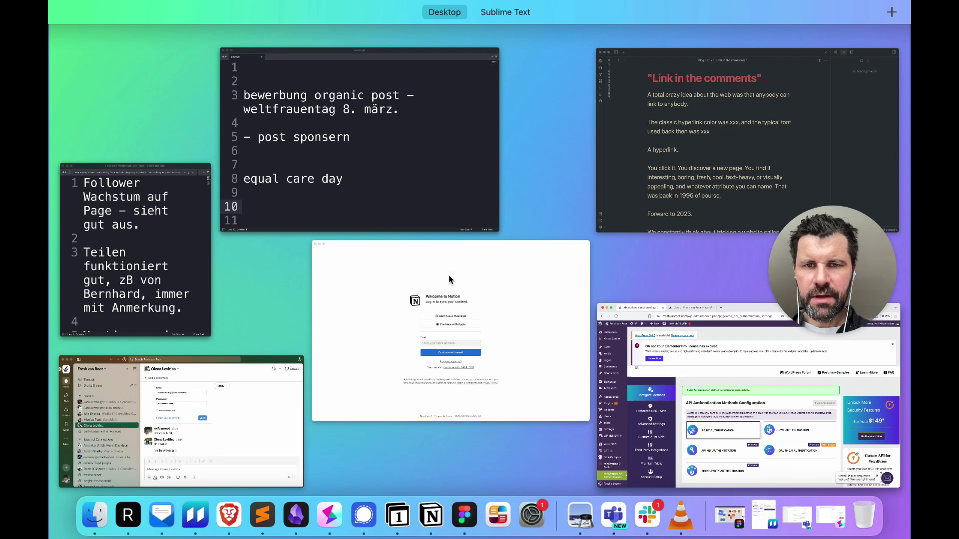
click(296, 514)
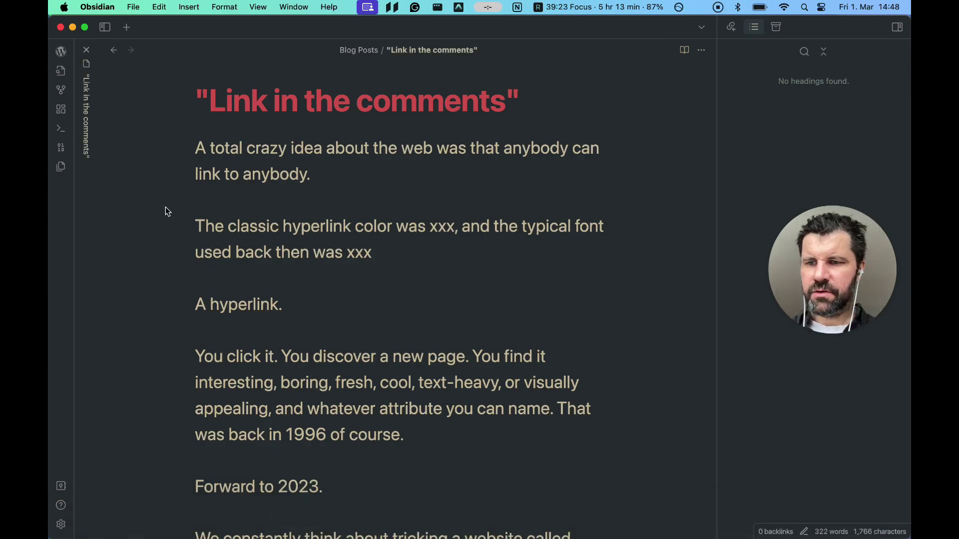
click(61, 524)
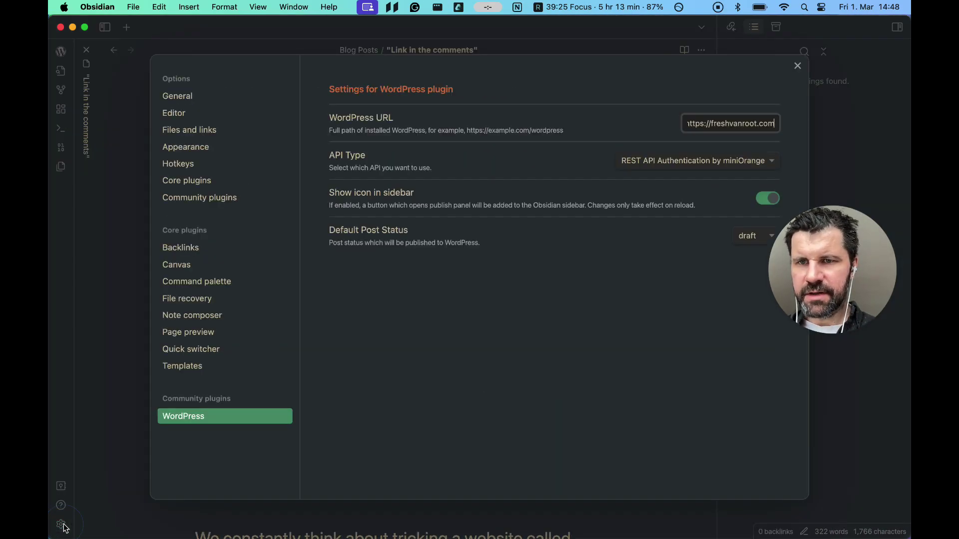
click(206, 96)
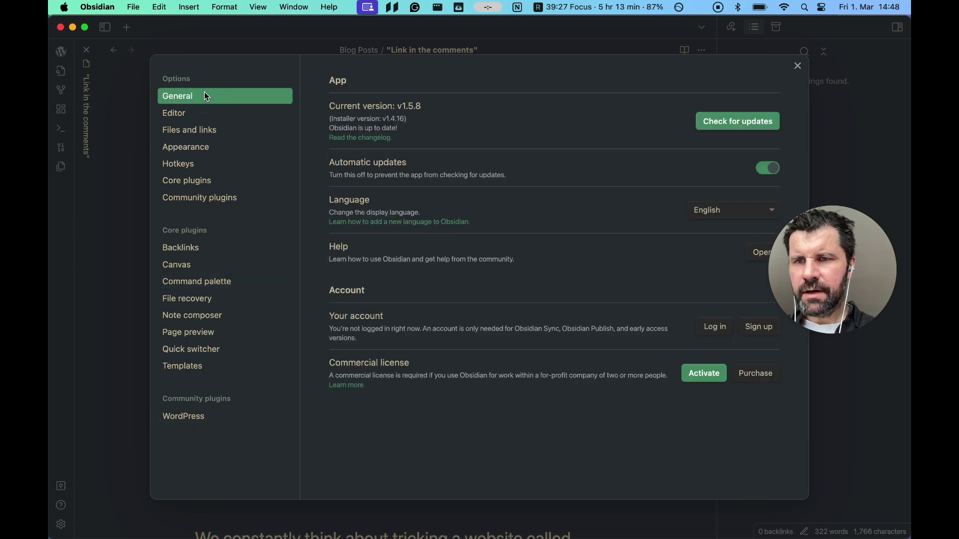
click(199, 198)
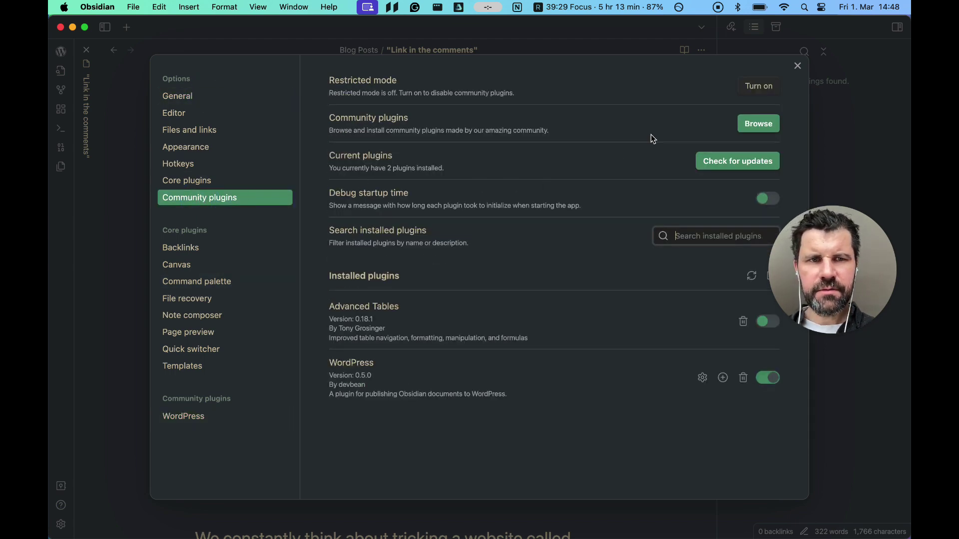
click(746, 124)
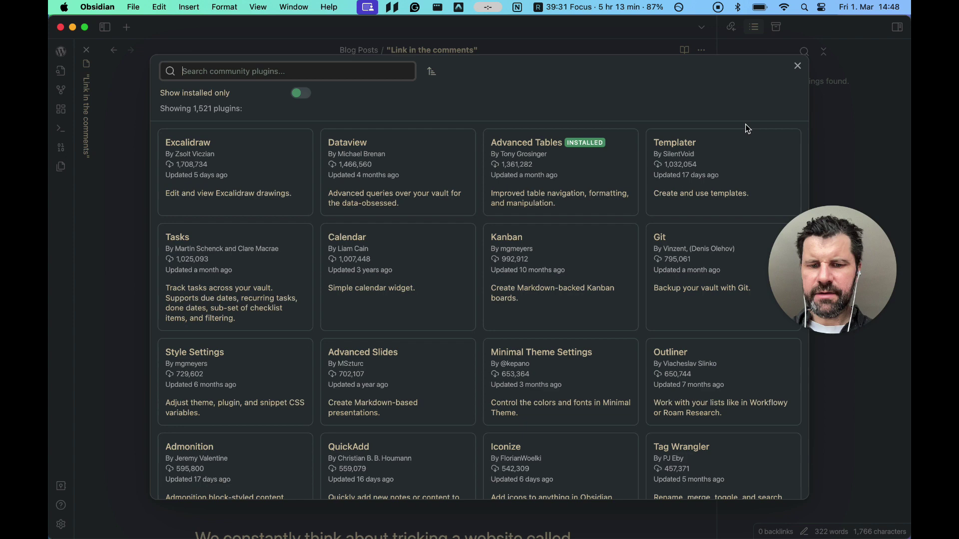
Search the catalogue for 'wordpress', view the WordPress plugin's details, and close the catalogue
text(wordpress)
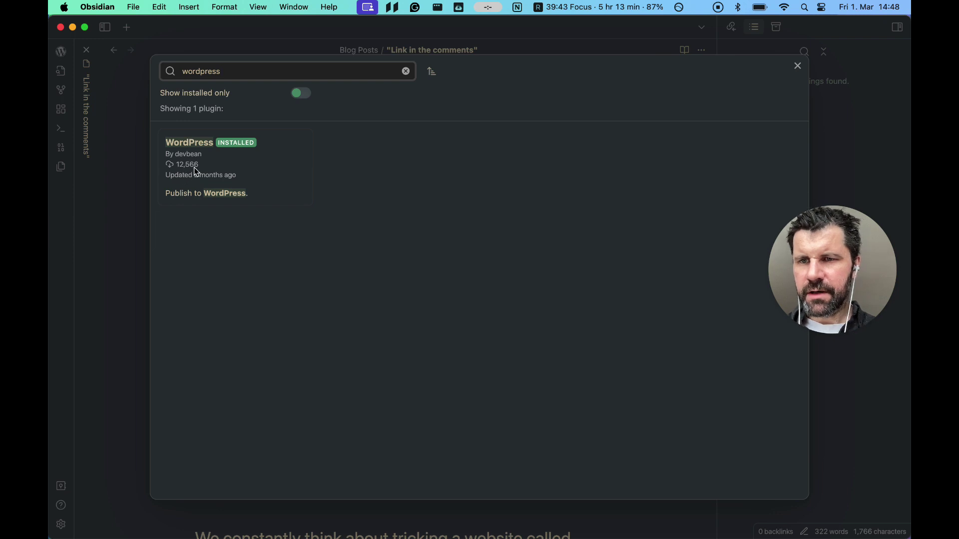
click(223, 184)
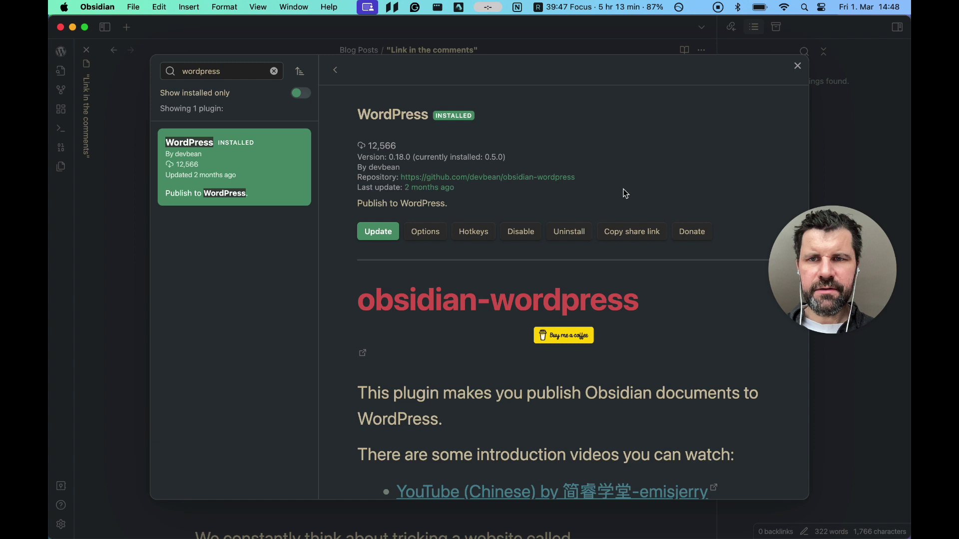
click(797, 66)
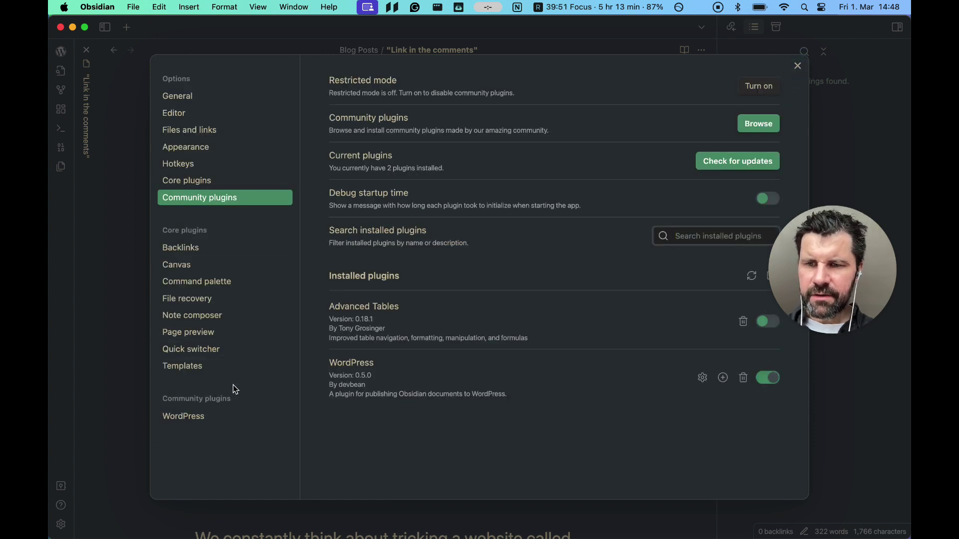
Review the WordPress plugin's site URL and API type settings, then close Settings
click(195, 421)
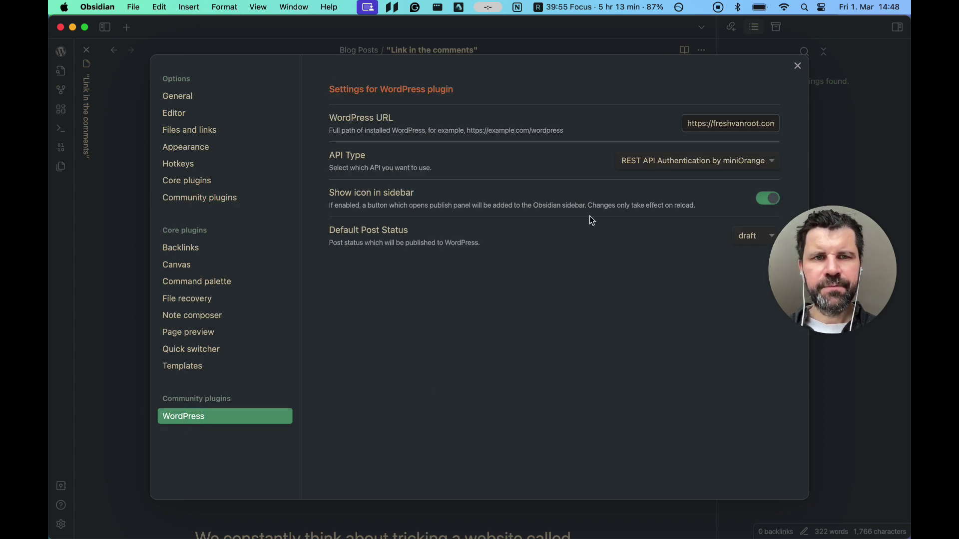
click(689, 126)
click(780, 127)
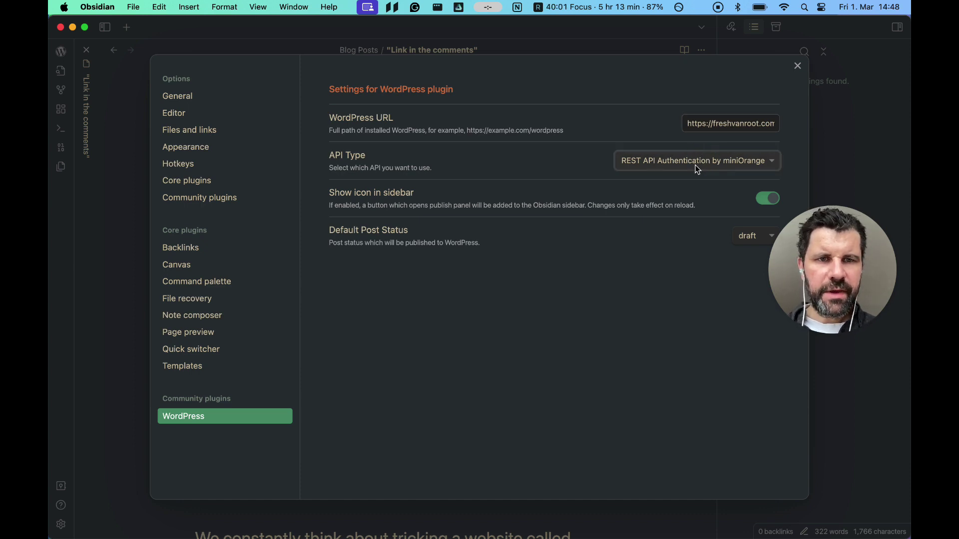
click(561, 170)
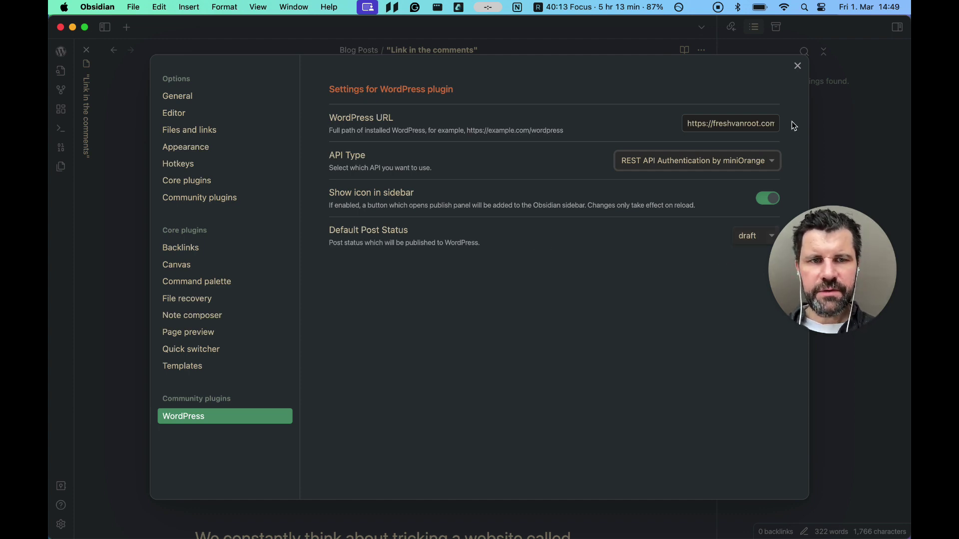
click(798, 66)
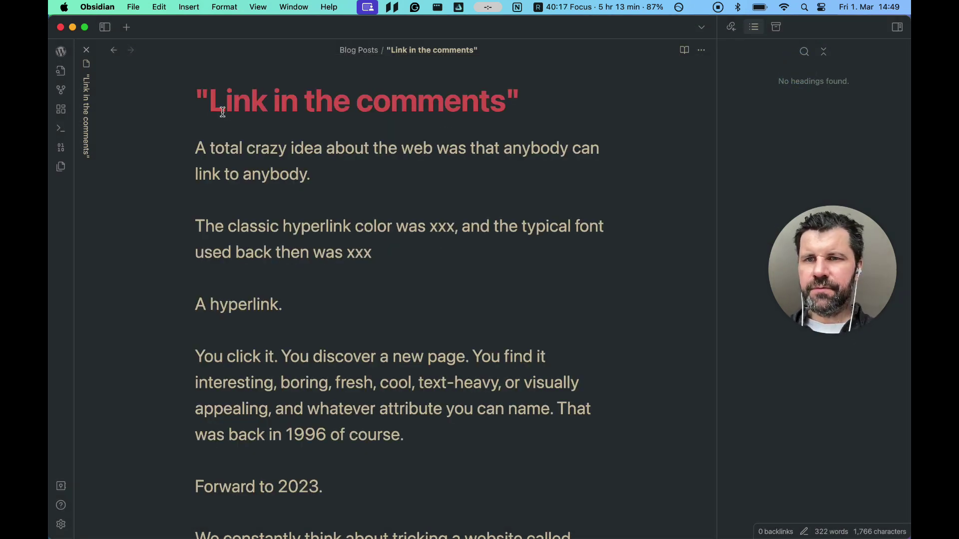
Log in to WordPress from the Obsidian ribbon's WordPress icon with the saved credentials
scroll(336, 324, down, 3)
scroll(336, 323, up, 3)
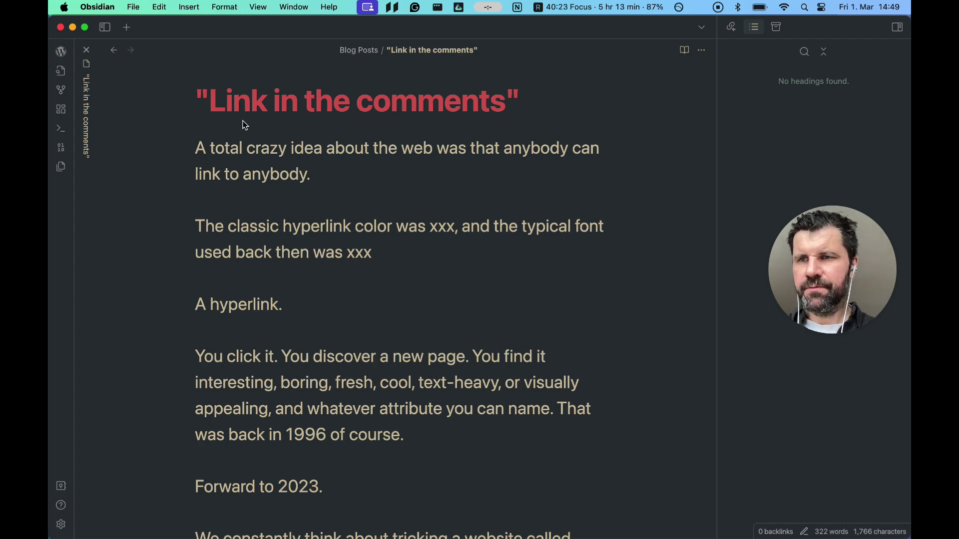
click(62, 55)
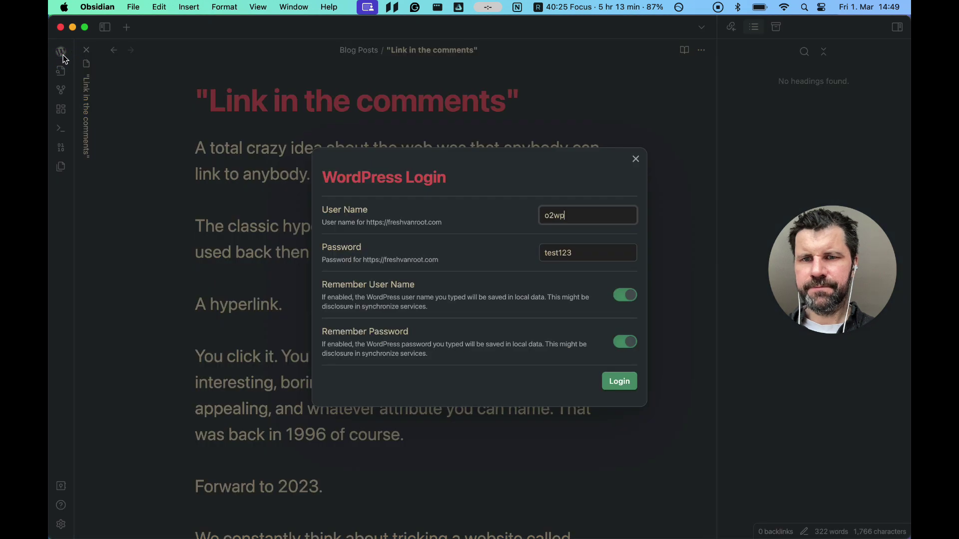
click(581, 219)
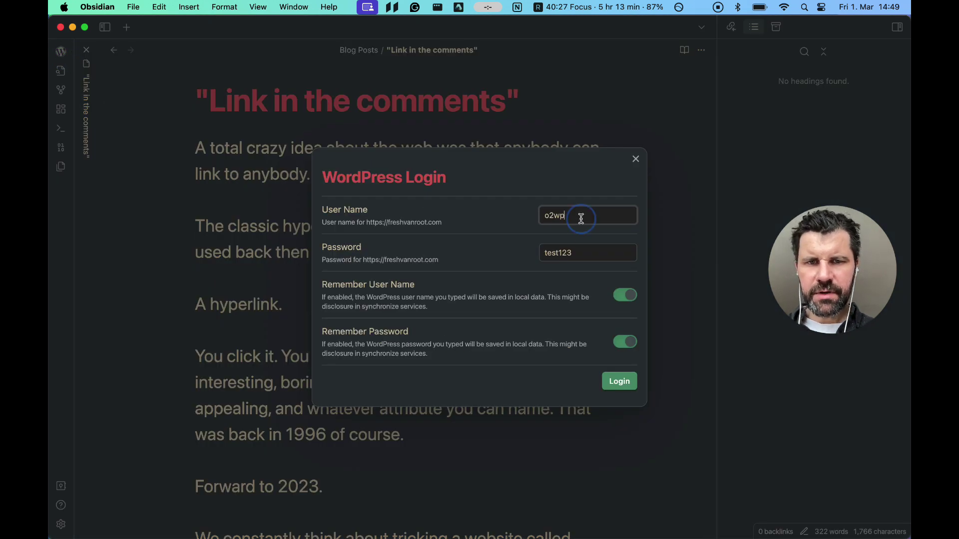
drag(581, 218, 519, 222)
drag(578, 249, 529, 253)
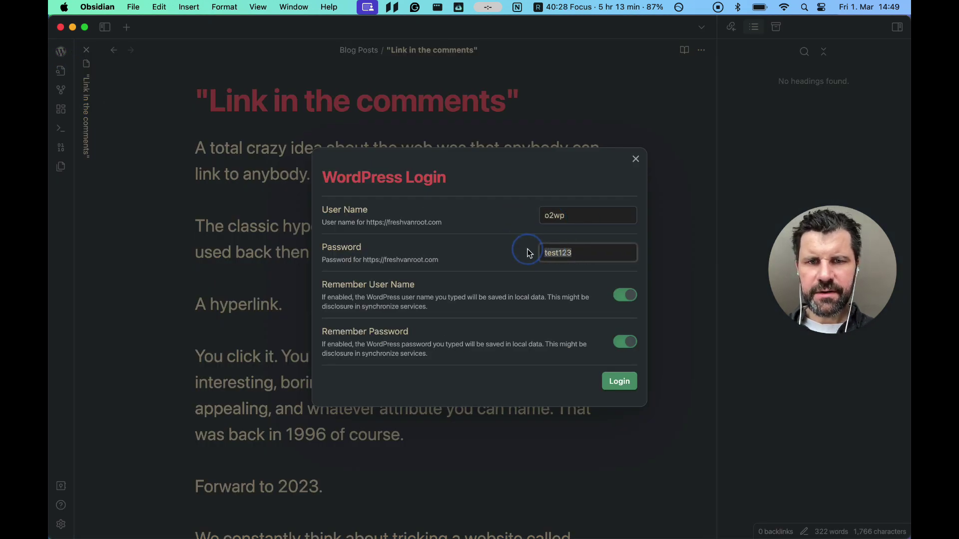
click(556, 210)
double_click(554, 213)
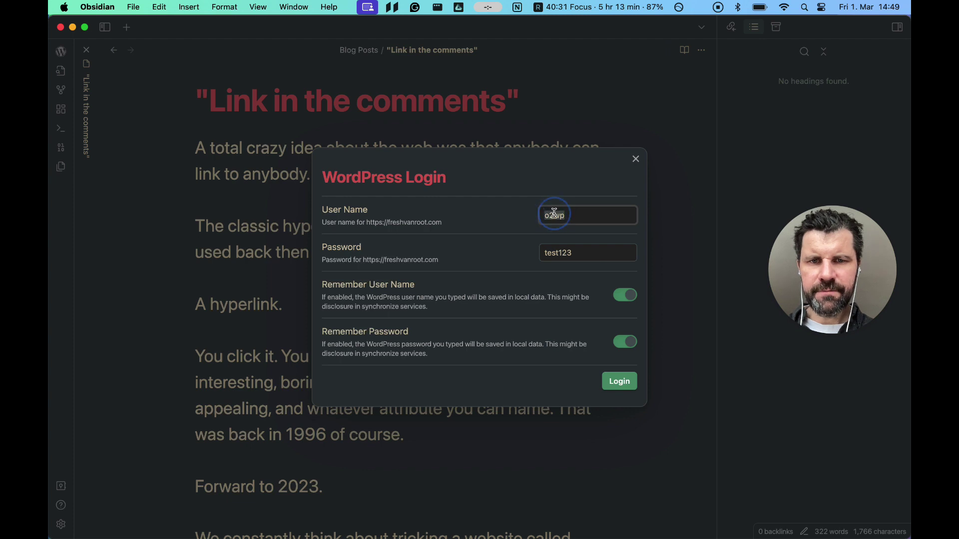
double_click(556, 254)
click(588, 253)
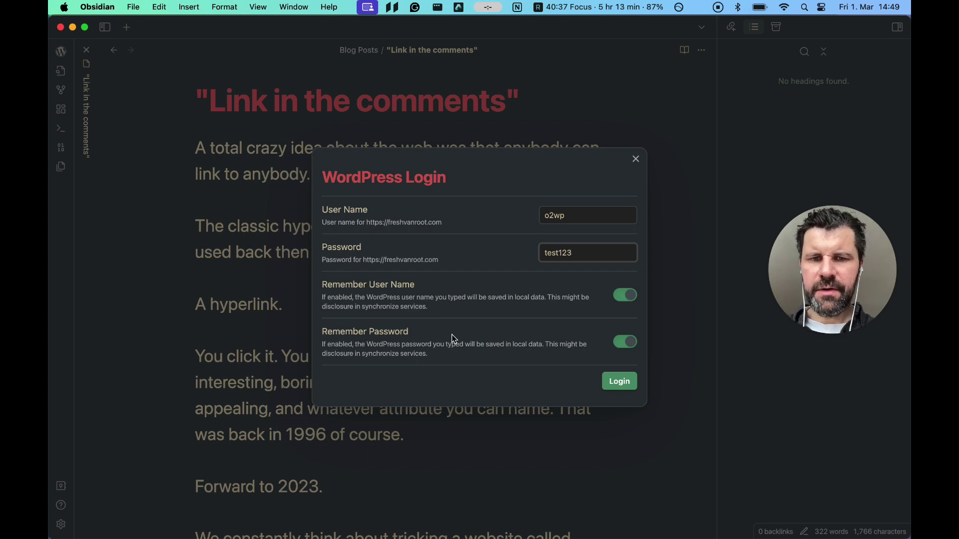
click(615, 383)
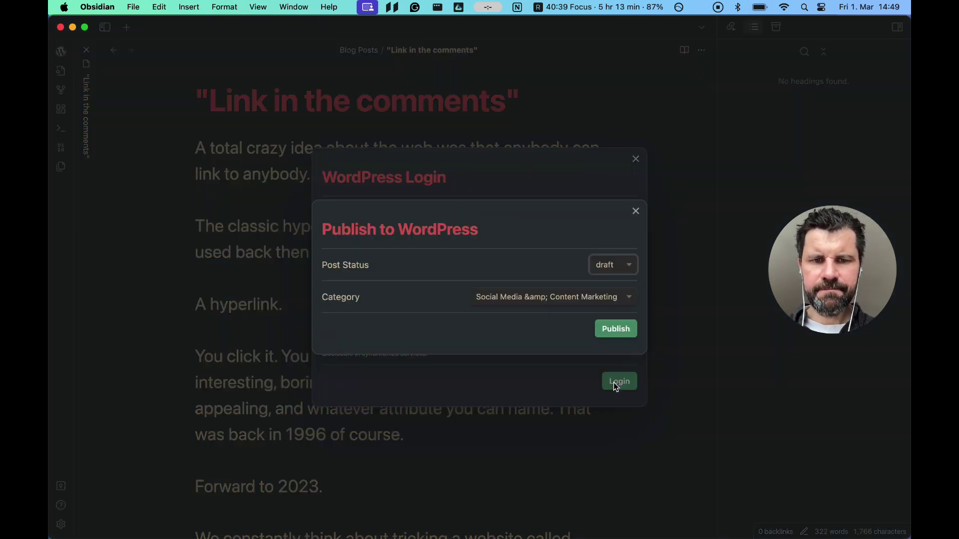
Choose the WordPress & Website Creation category and publish the note as a draft
click(527, 300)
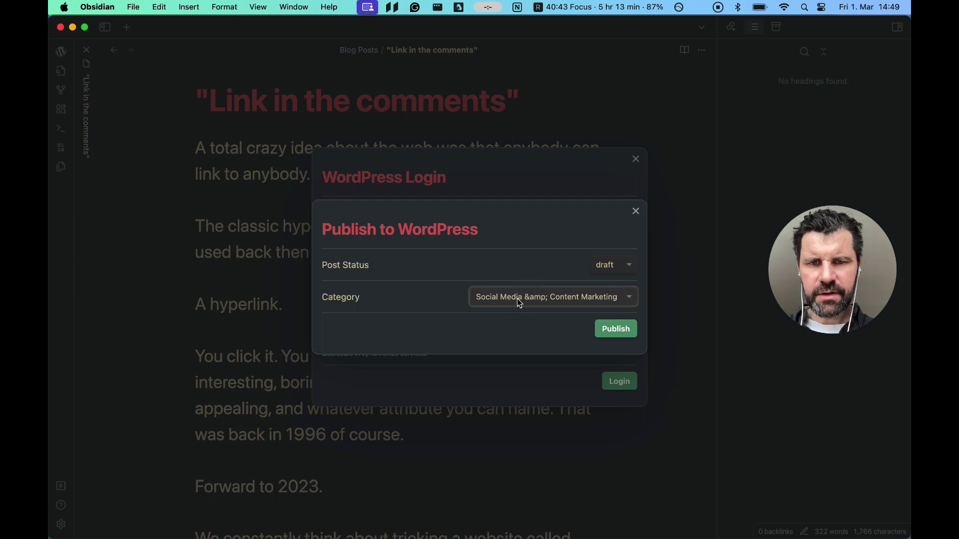
click(536, 298)
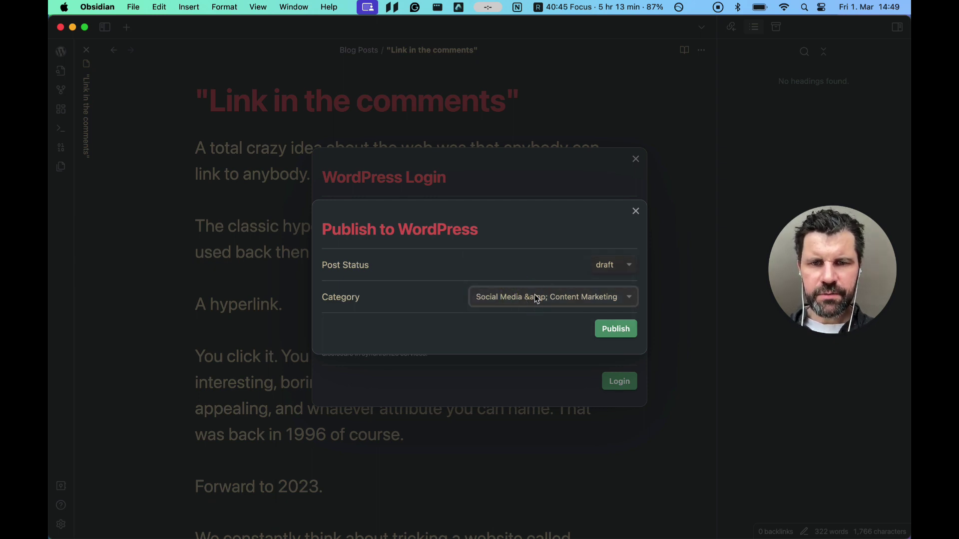
click(525, 324)
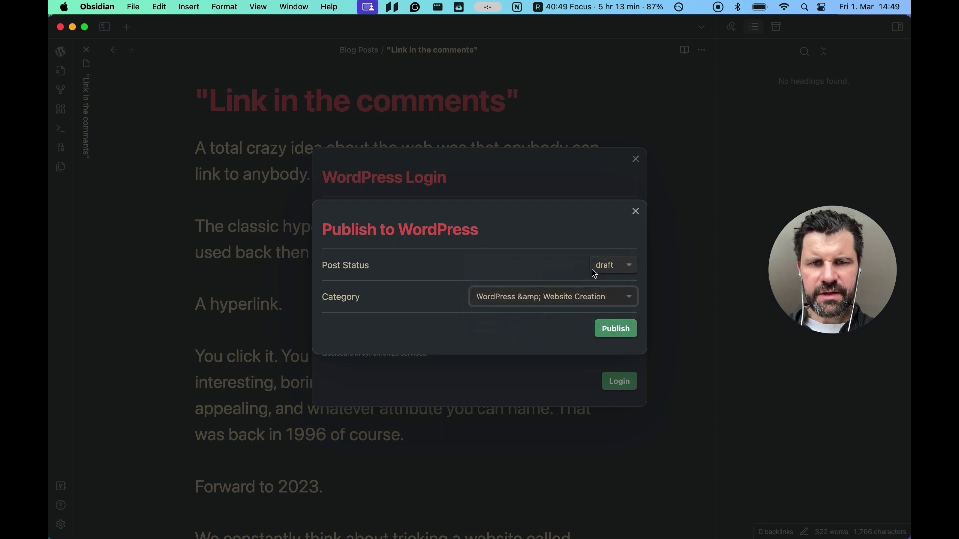
click(608, 333)
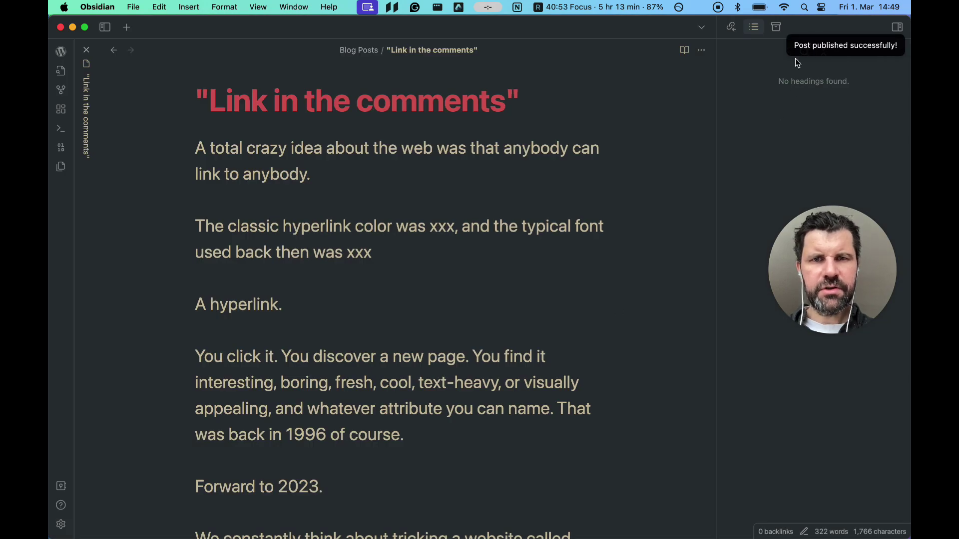
Switch to the browser, go to the Posts list, and edit the 'Link in the comments' draft
key(ctrl+Up)
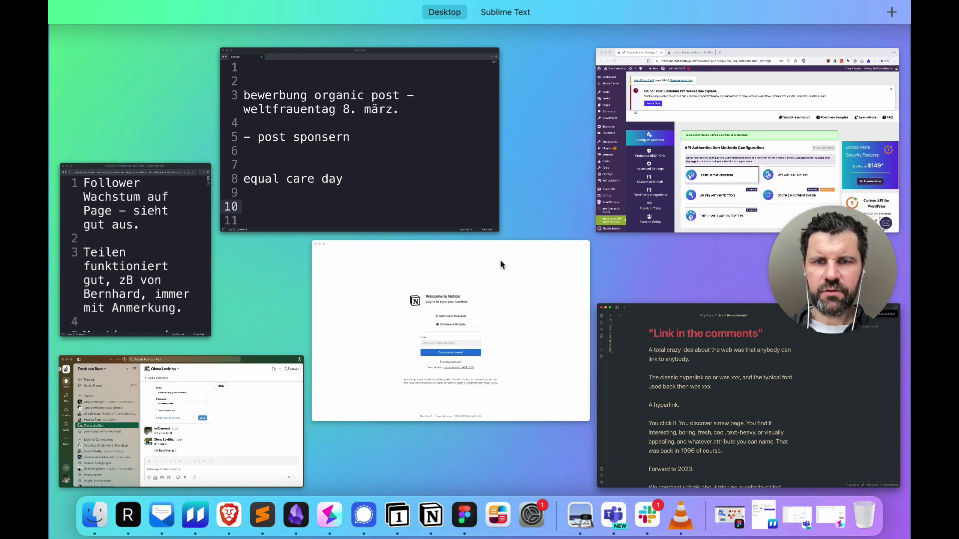
click(675, 160)
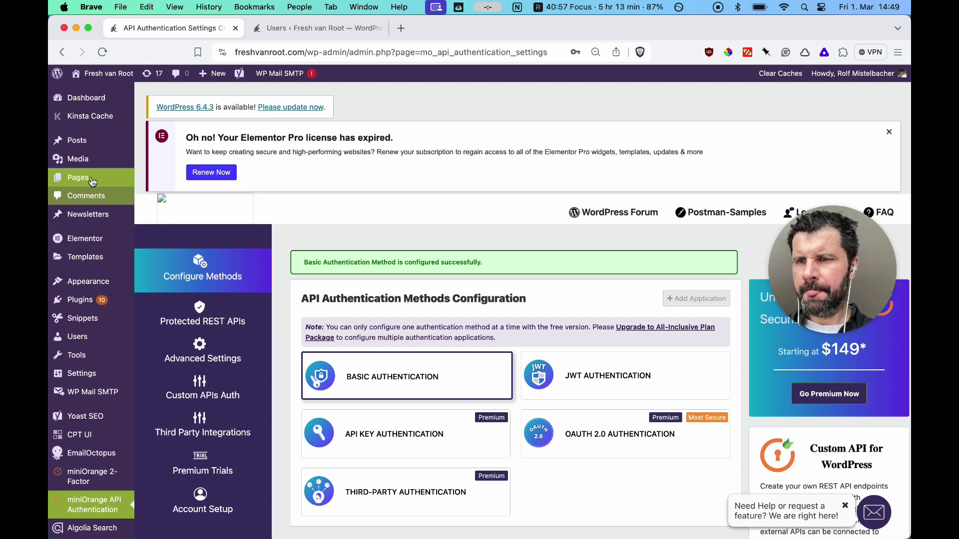
click(81, 142)
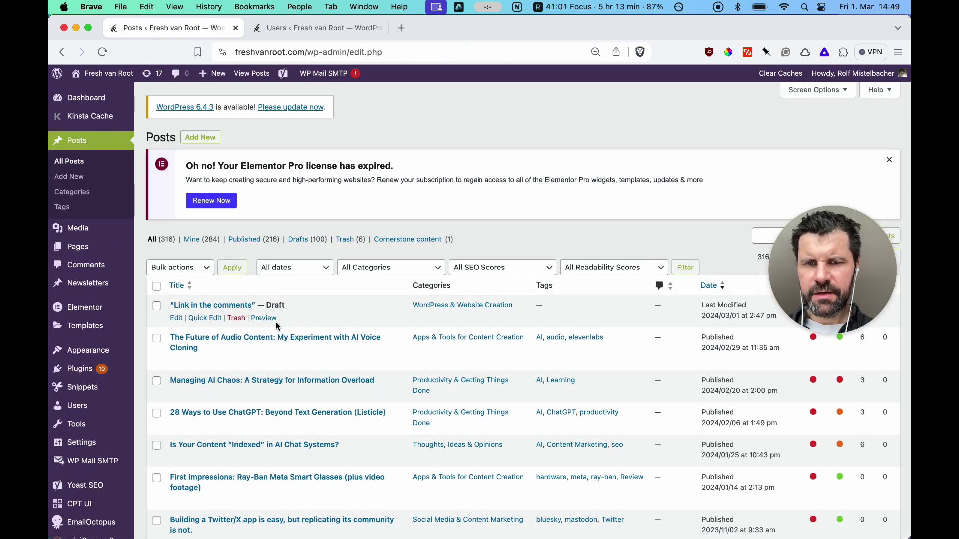
click(177, 320)
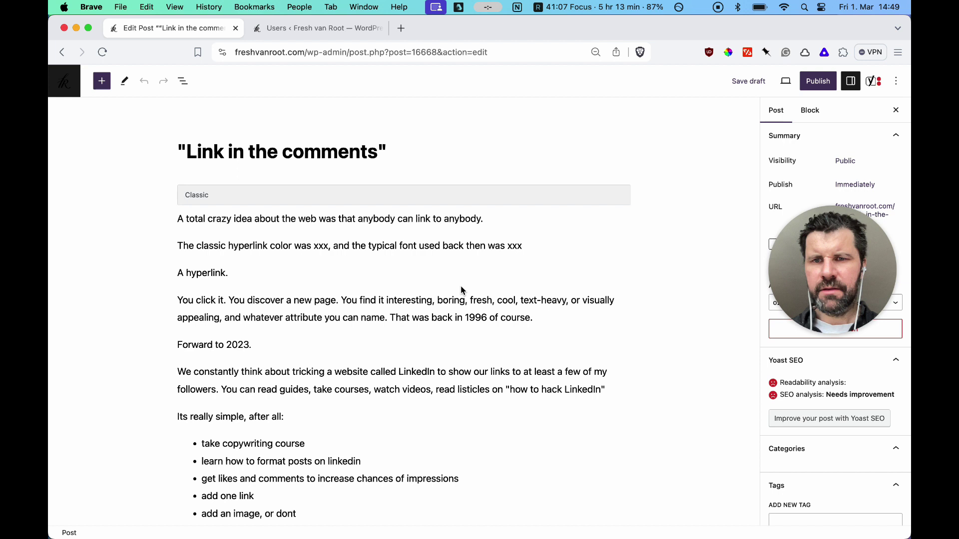
Convert the Classic block of 'Link in the comments' into separate paragraph and list blocks
click(265, 336)
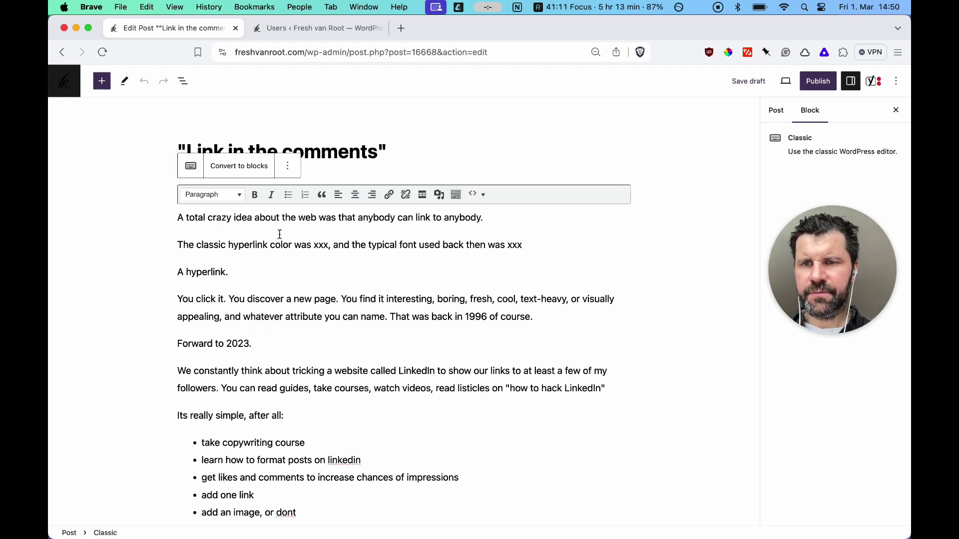
click(244, 167)
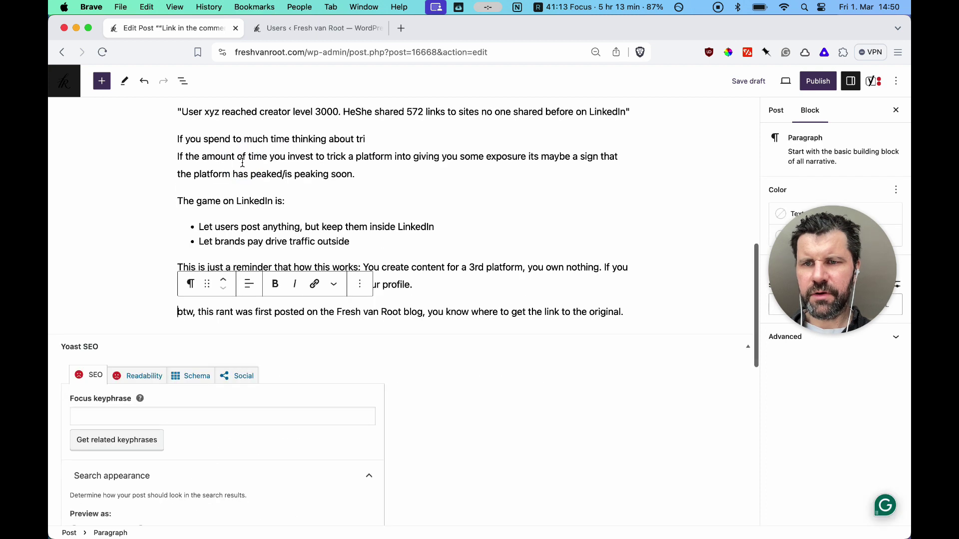
scroll(268, 216, up, 15)
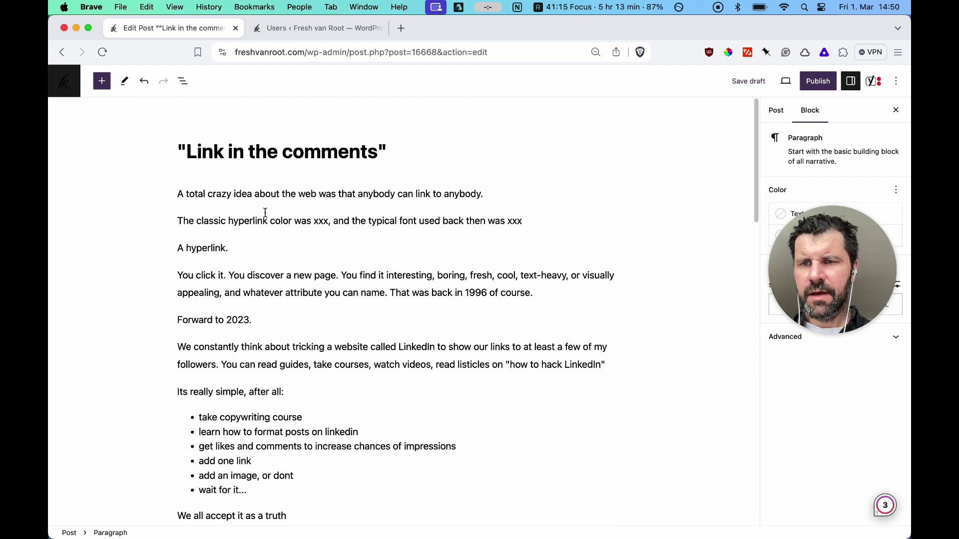
triple_click(240, 195)
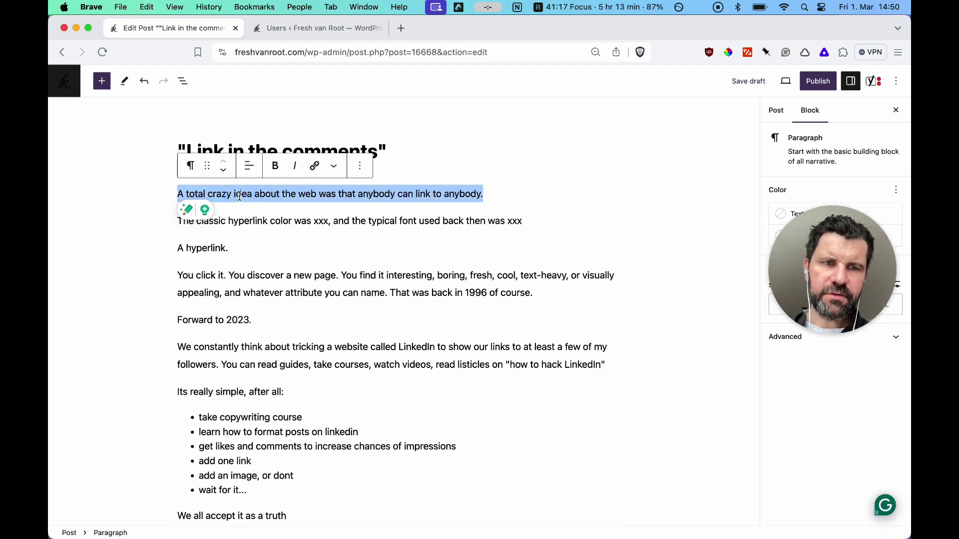
click(237, 240)
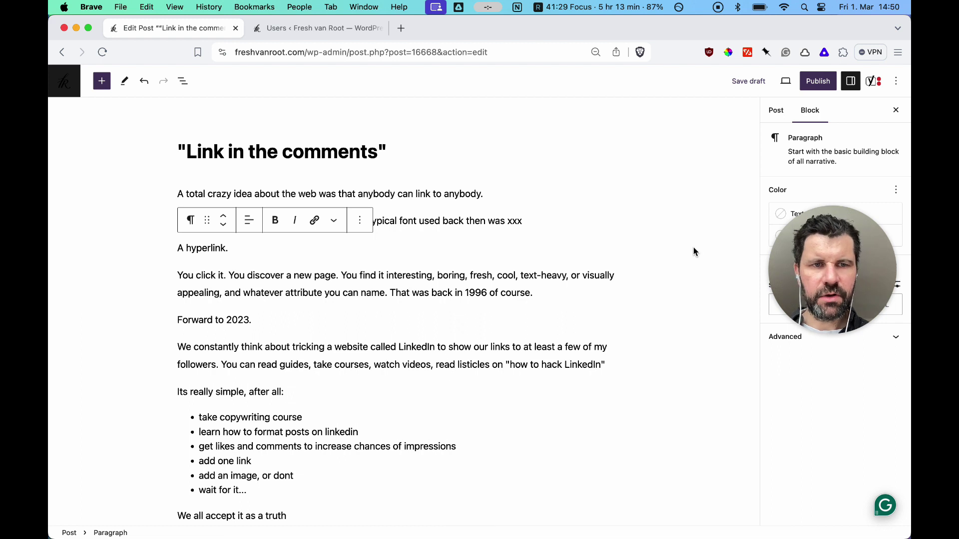
drag(828, 265, 131, 269)
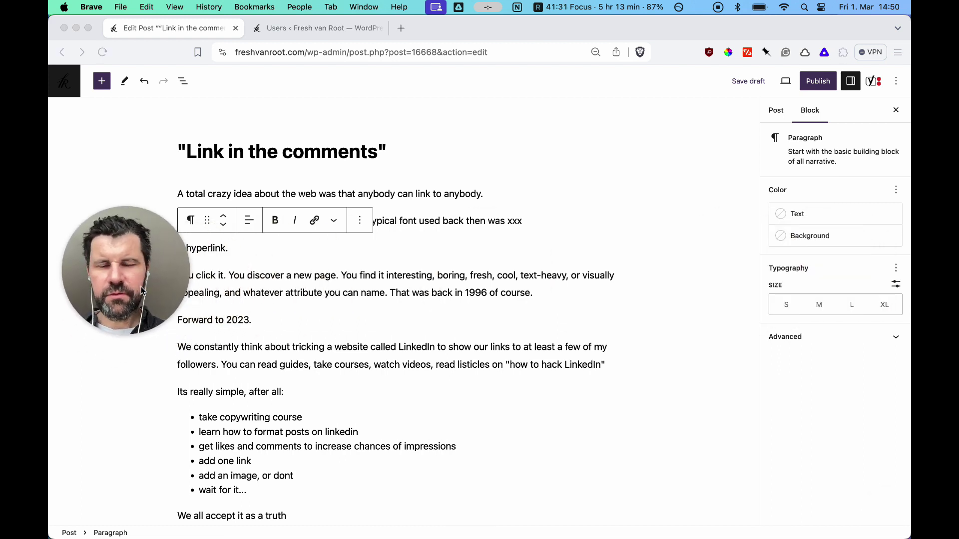
In the Post settings, change the draft's author to the site owner's account
click(775, 111)
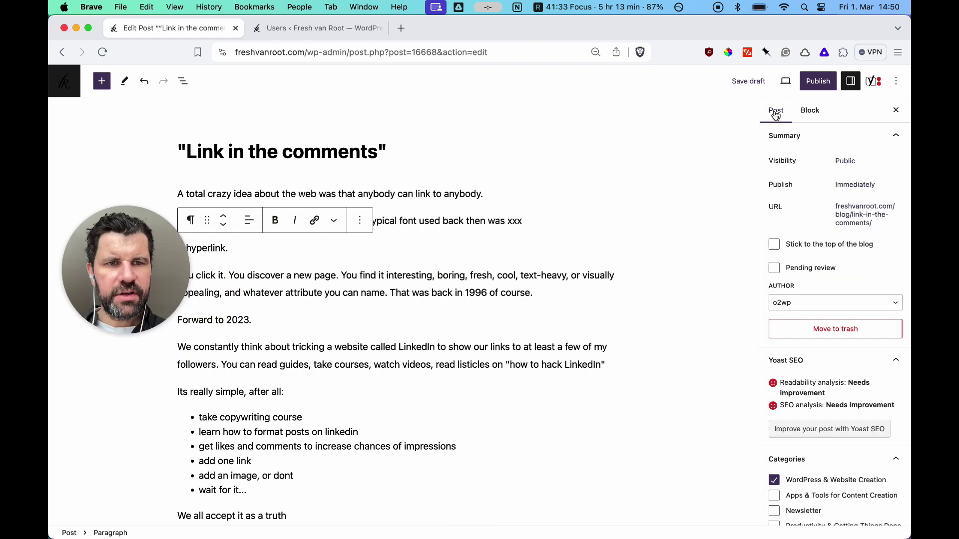
click(820, 306)
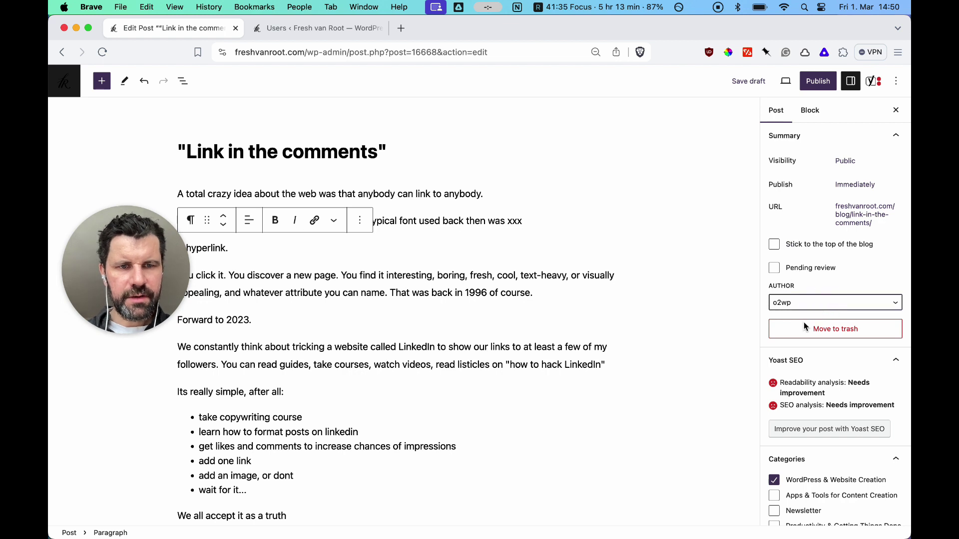
click(794, 338)
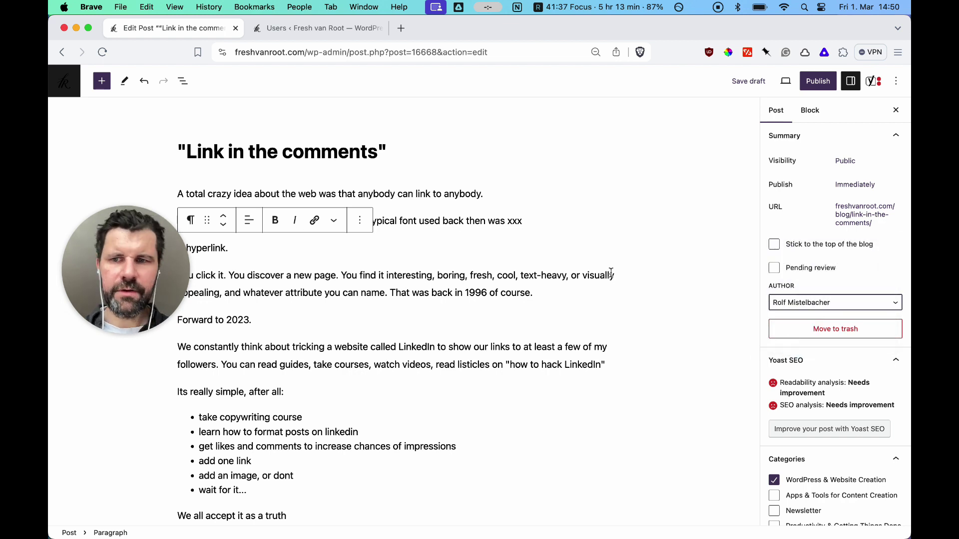
scroll(553, 339, down, 3)
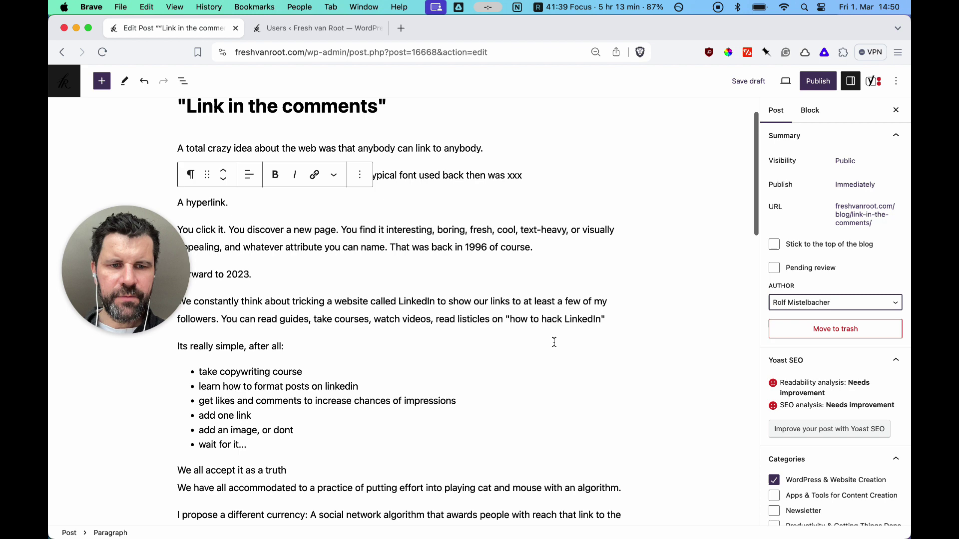
scroll(813, 453, down, 2)
scroll(813, 453, down, 5)
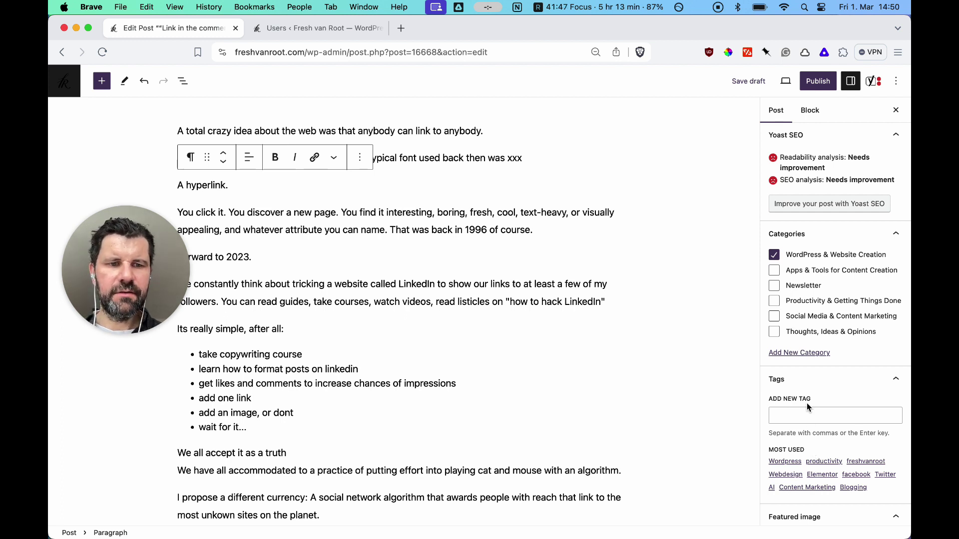
scroll(807, 403, up, 6)
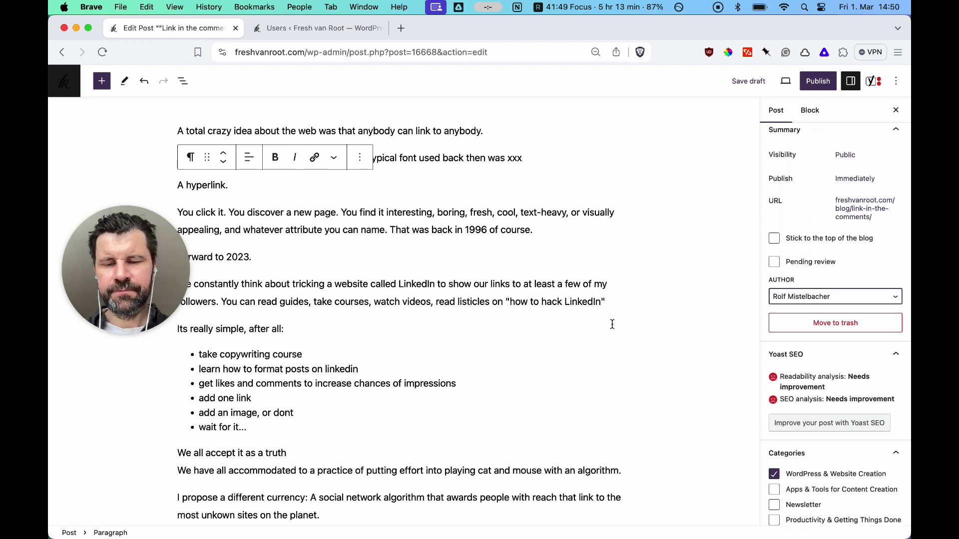
scroll(579, 302, up, 3)
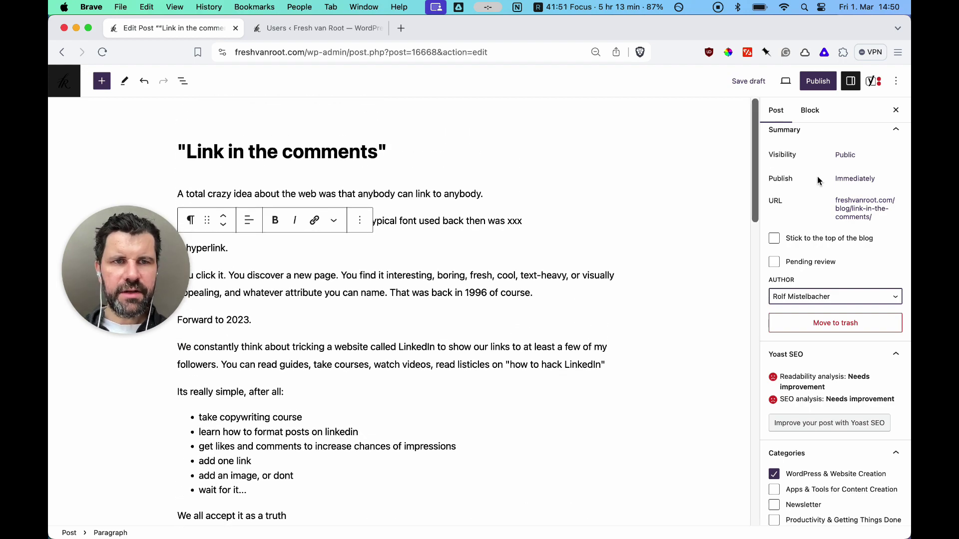
From Obsidian, republish the 'Link in the comments' note to WordPress as a draft, then return to Brave
key(ctrl+Up)
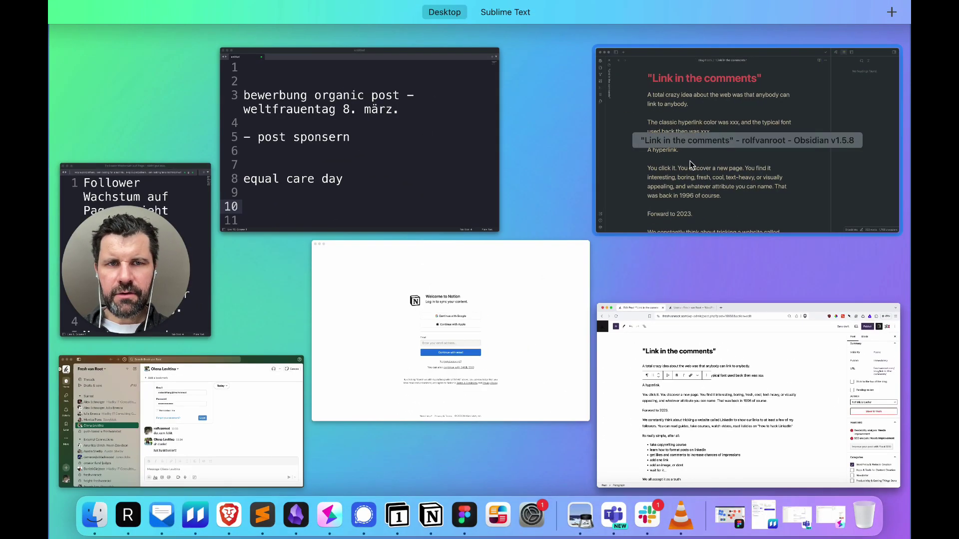
click(690, 161)
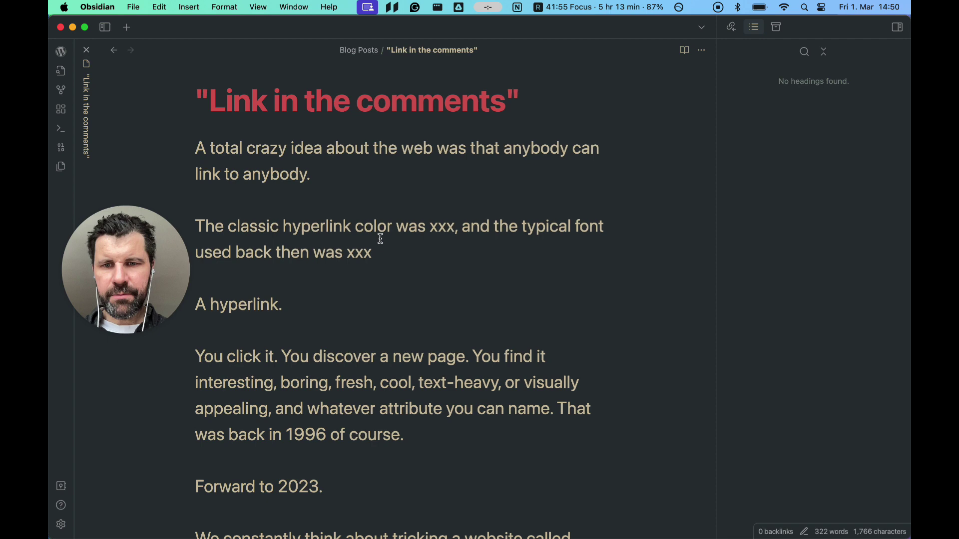
click(57, 52)
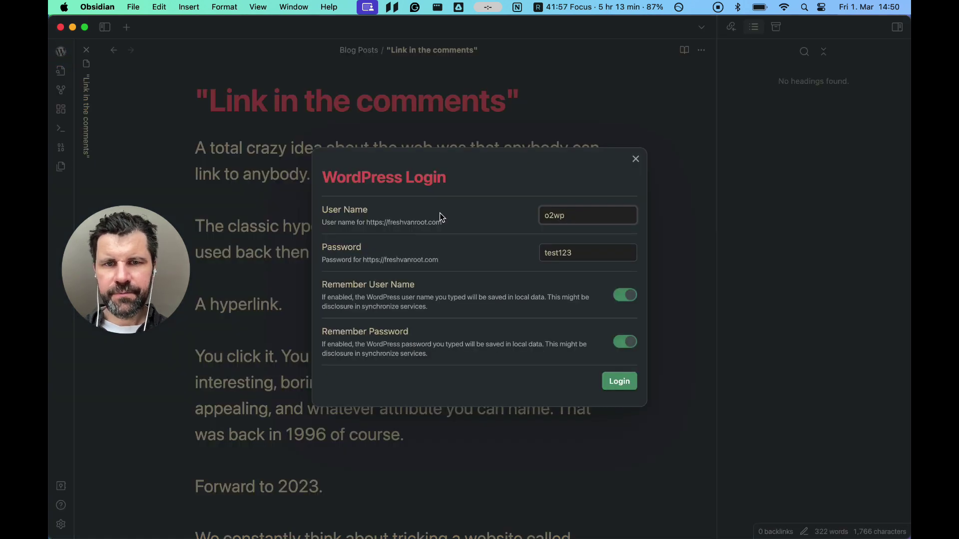
click(617, 383)
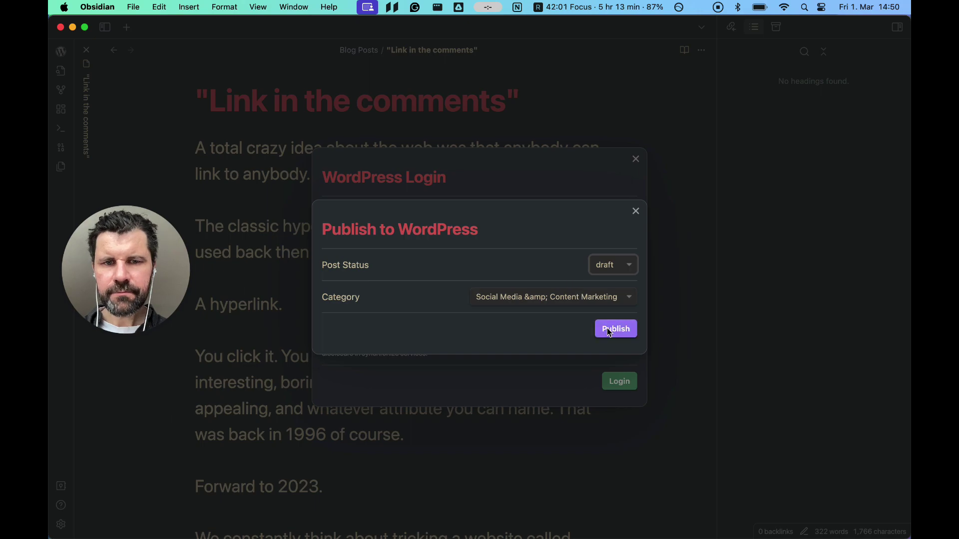
click(610, 330)
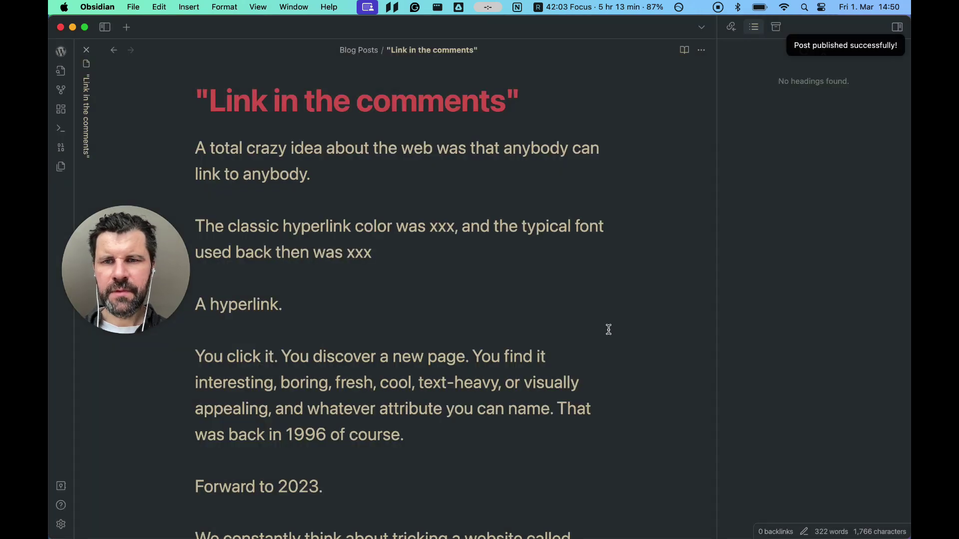
key(ctrl+Up)
Leave the post editor, confirming the Leave site prompt, to return to All Posts
click(733, 178)
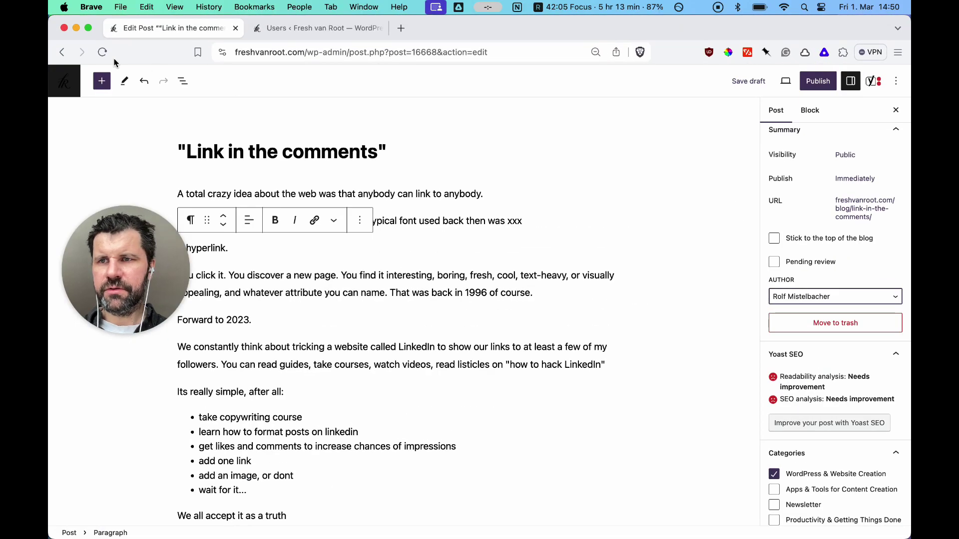
click(63, 53)
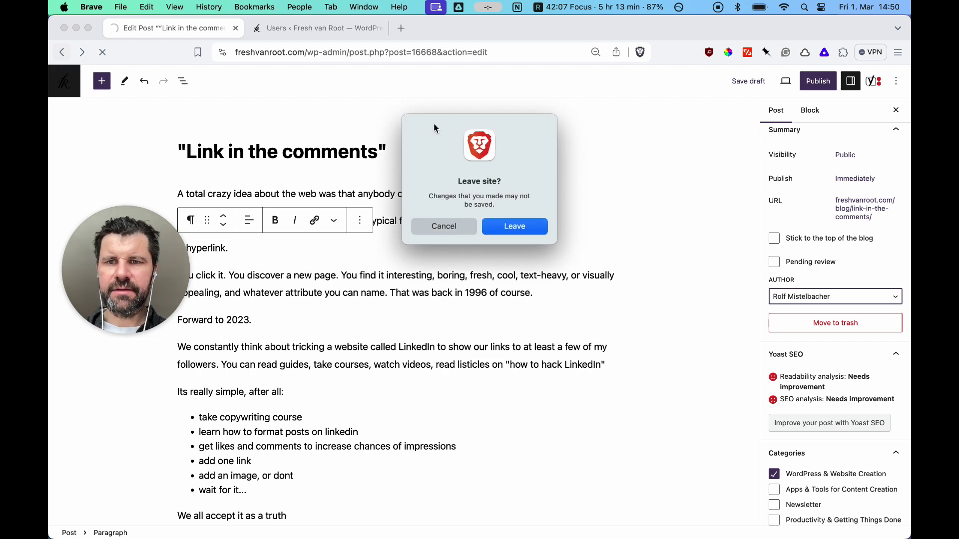
click(505, 228)
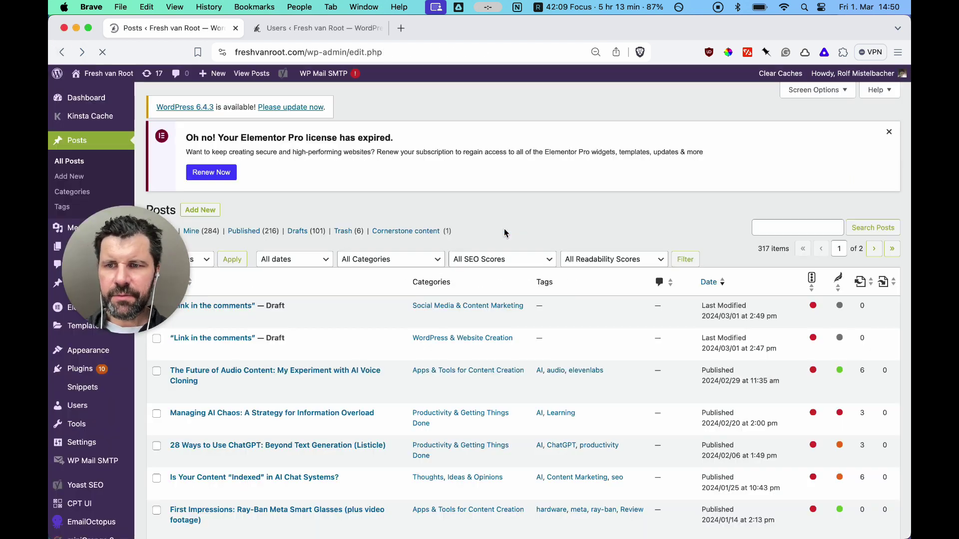